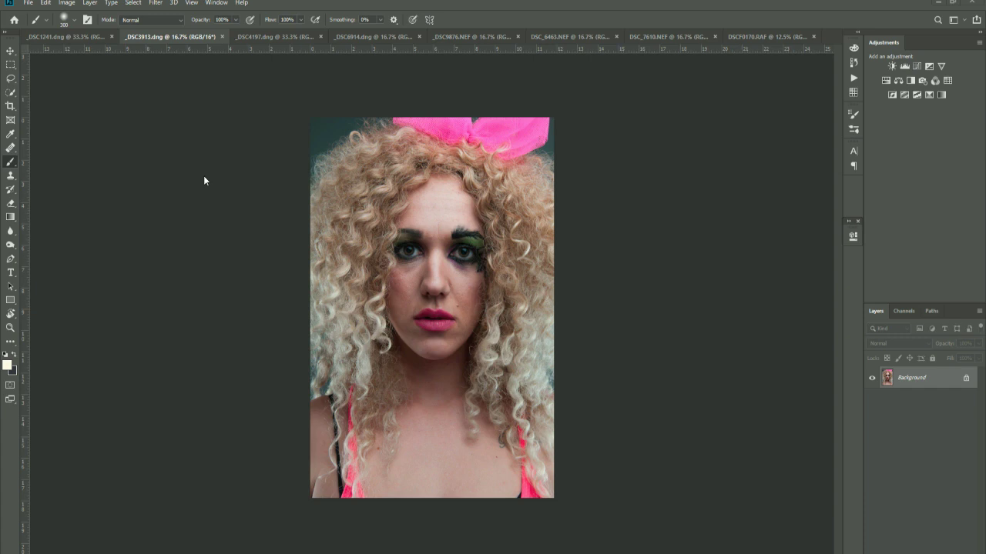
# - Send the curly-haired portrait from Photoshop to the Luminar 4 plug-in and open the AI Skin Enhancer among its portrait tools
pyautogui.click(155, 3)
pyautogui.moveTo(194, 244)
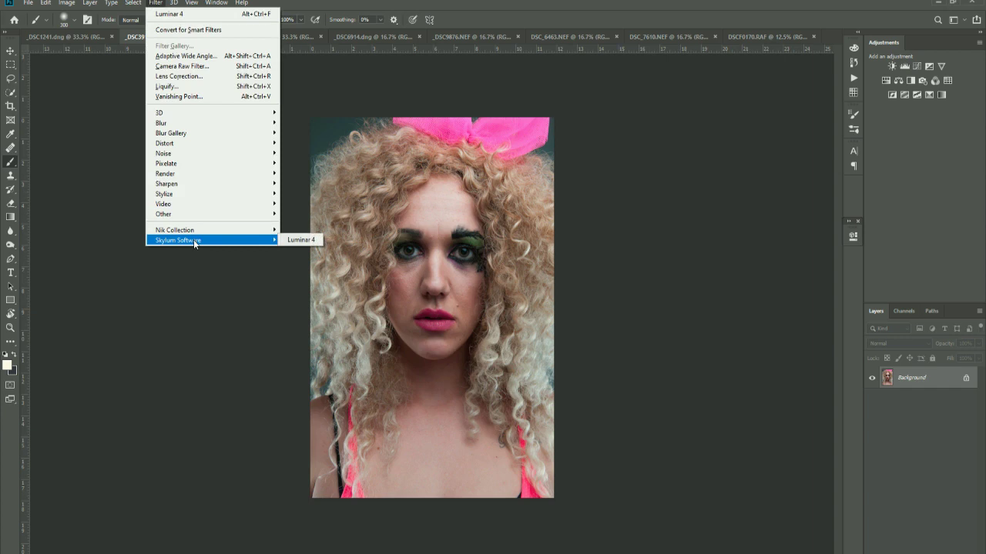
pyautogui.click(300, 241)
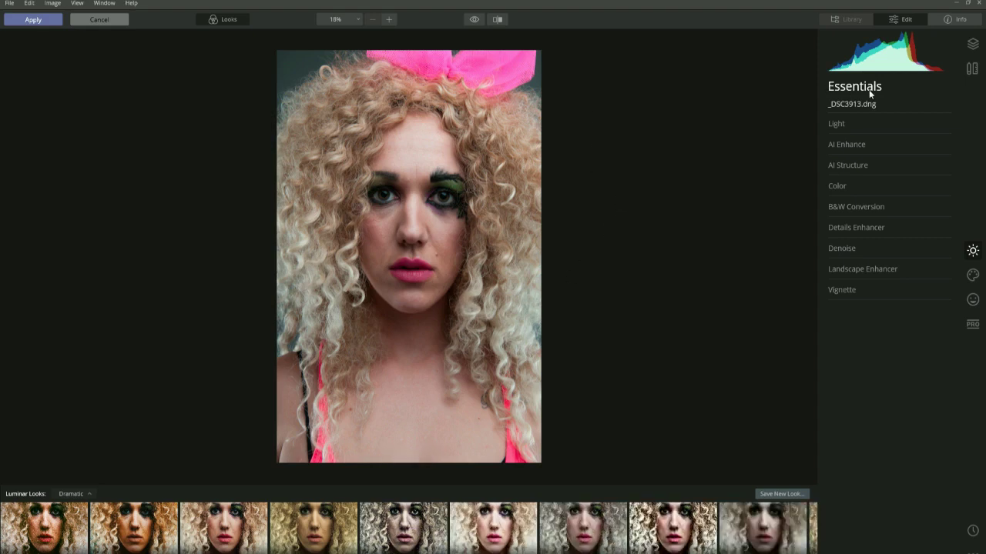
pyautogui.click(971, 302)
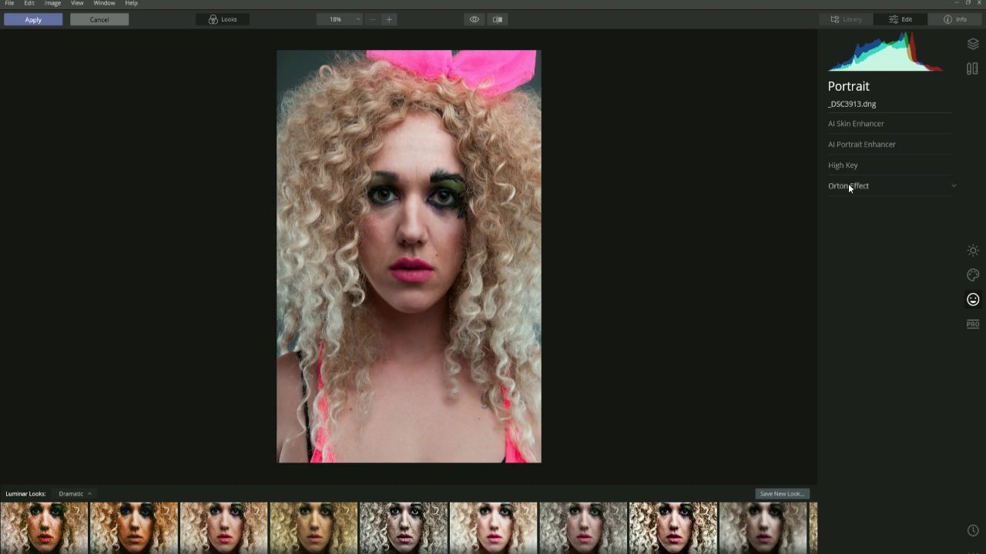
pyautogui.click(842, 124)
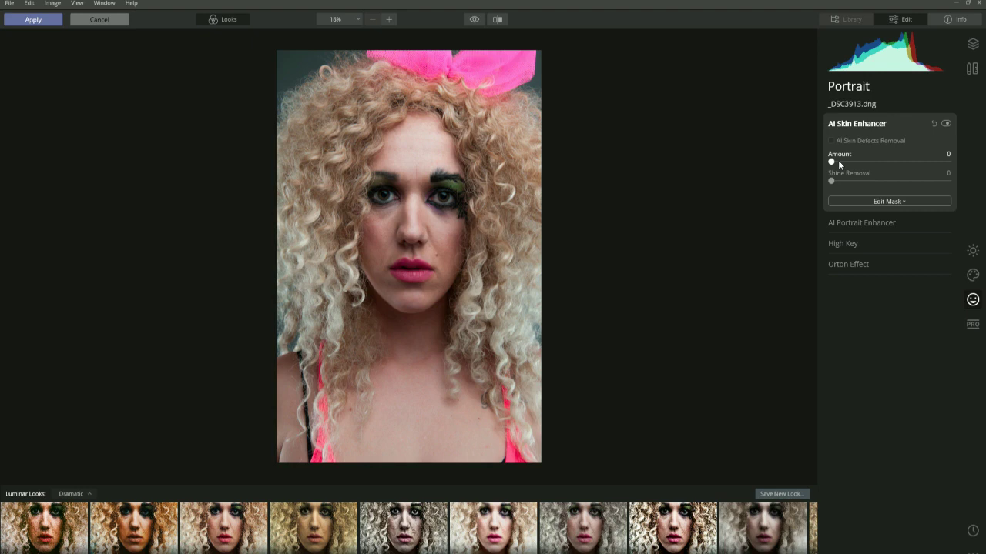
# - Try a Glow of 66 in the advanced settings of the High Key filter
pyautogui.click(842, 243)
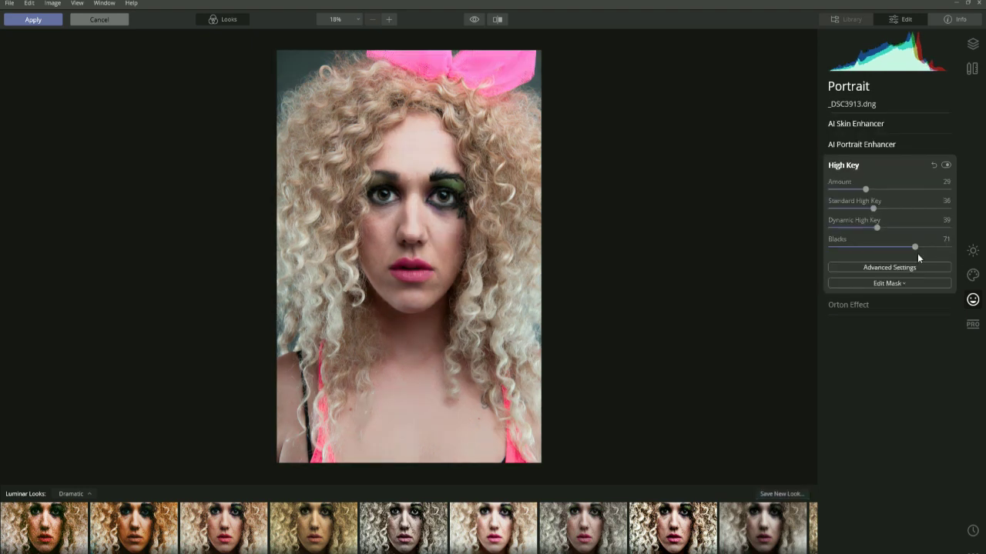
pyautogui.click(889, 268)
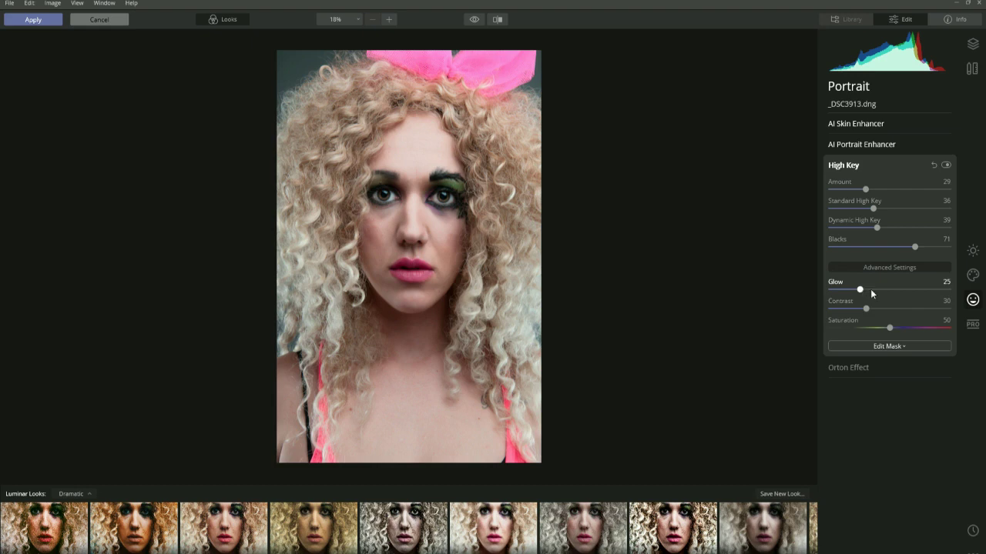
pyautogui.moveTo(865, 292); pyautogui.dragTo(914, 290)
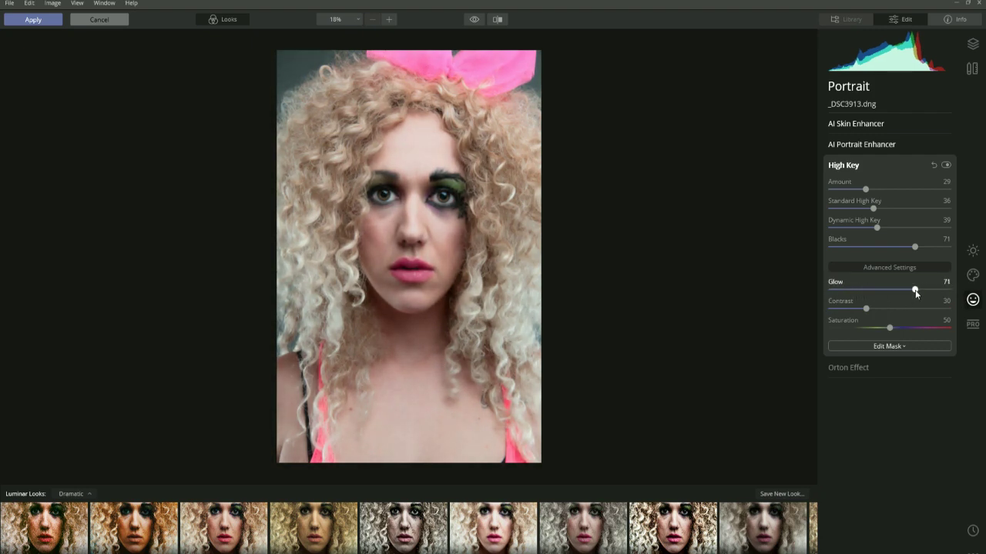
pyautogui.moveTo(915, 292)
pyautogui.mouseDown()
pyautogui.moveTo(813, 295)
pyautogui.moveTo(903, 295)
pyautogui.moveTo(869, 305)
pyautogui.moveTo(915, 308)
pyautogui.moveTo(879, 305)
pyautogui.moveTo(908, 302)
pyautogui.mouseUp()
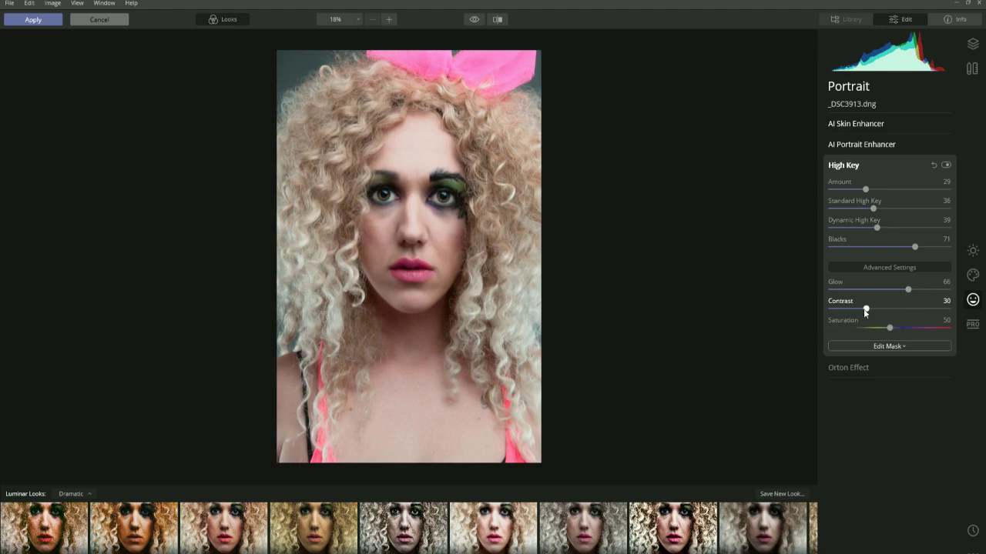
# - Try a High Key Contrast of 34 and test its Saturation from 0 up to a high level
pyautogui.moveTo(866, 309); pyautogui.dragTo(936, 312)
pyautogui.moveTo(866, 311)
pyautogui.mouseDown()
pyautogui.moveTo(822, 309)
pyautogui.moveTo(948, 312)
pyautogui.moveTo(804, 313)
pyautogui.moveTo(937, 325)
pyautogui.moveTo(847, 326)
pyautogui.moveTo(910, 329)
pyautogui.moveTo(868, 321)
pyautogui.mouseUp()
pyautogui.moveTo(905, 330); pyautogui.dragTo(789, 343)
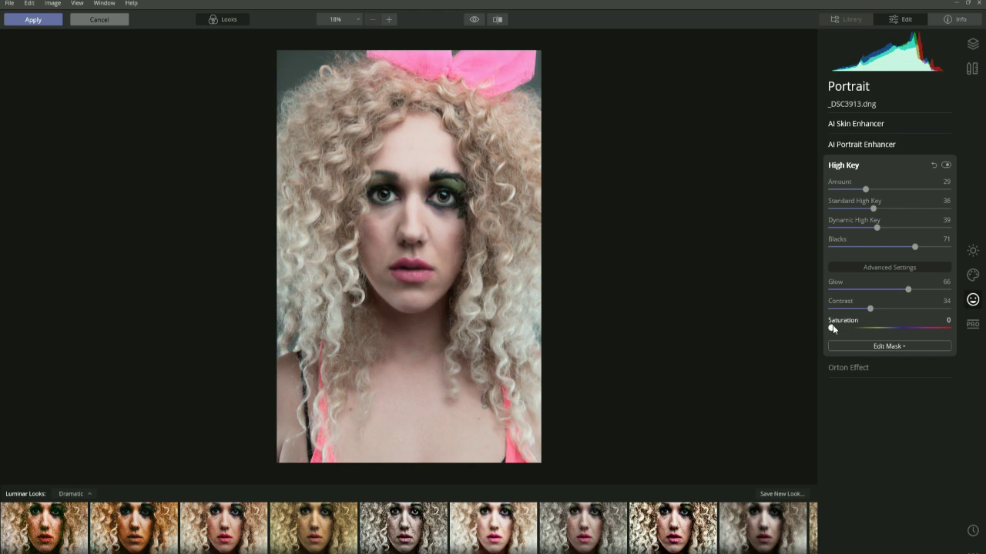
pyautogui.moveTo(832, 326); pyautogui.dragTo(928, 329)
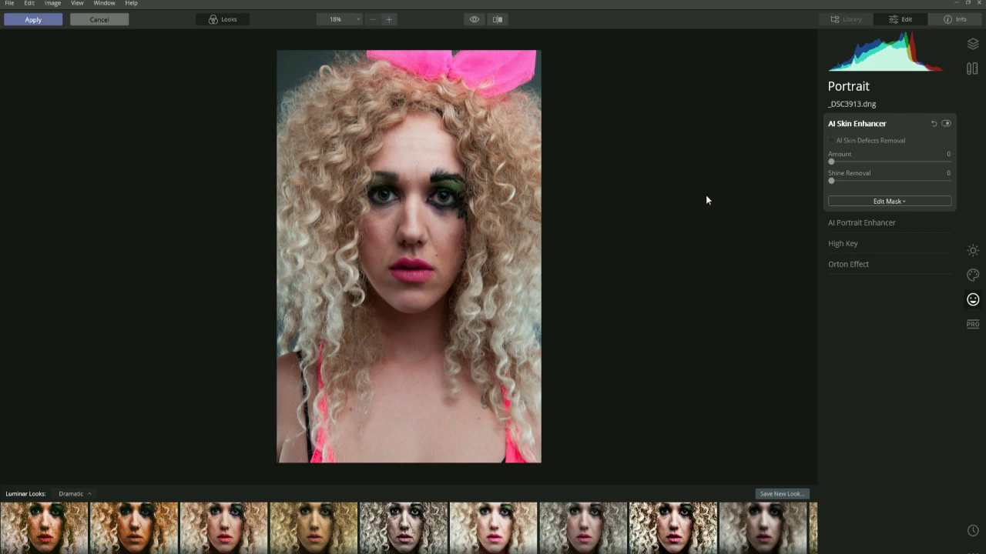
# - Enable AI Skin Defects Removal and switch the AI Skin Enhancer off and on repeatedly to compare the skin
pyautogui.click(831, 140)
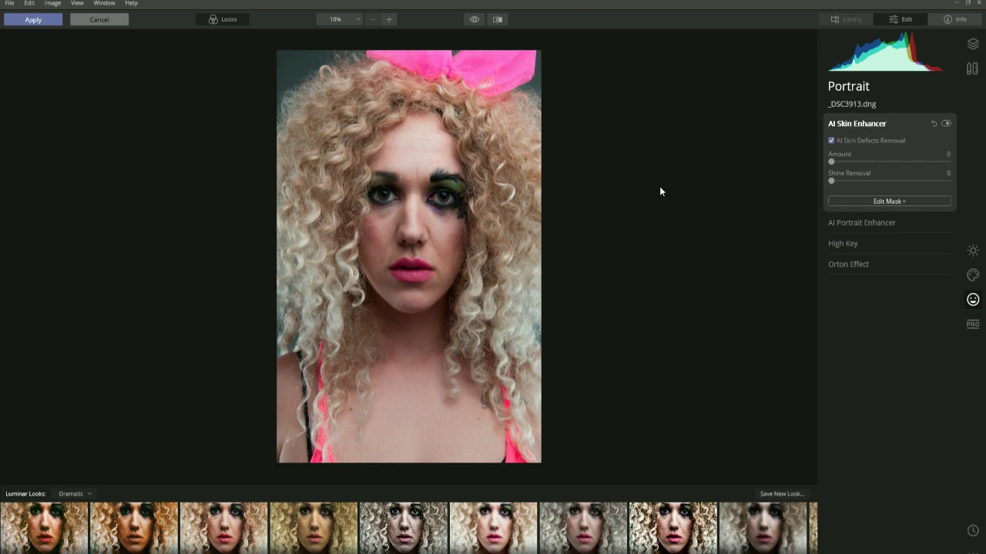
pyautogui.click(947, 123)
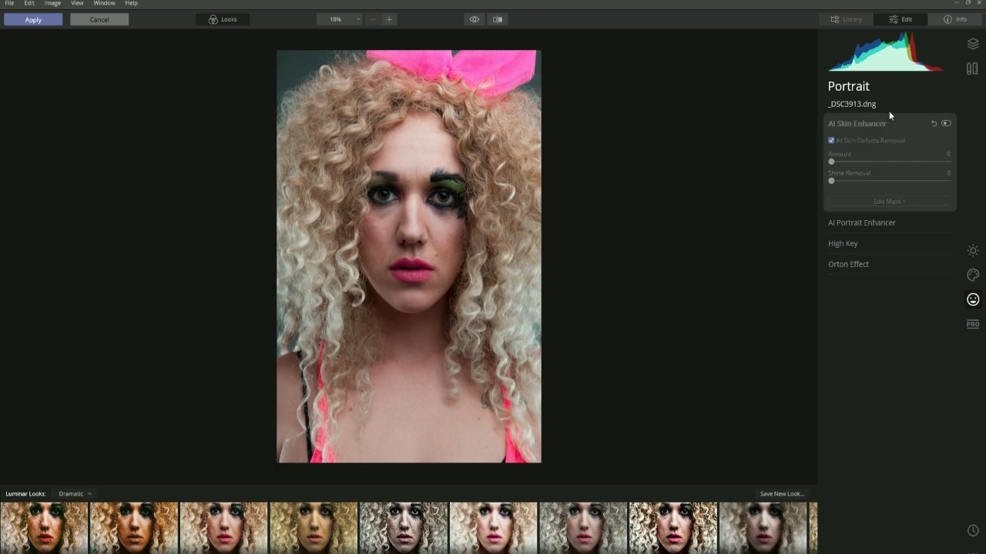
pyautogui.click(947, 126)
pyautogui.click(947, 125)
pyautogui.click(947, 125)
pyautogui.click(946, 124)
pyautogui.click(946, 124)
pyautogui.click(947, 124)
pyautogui.click(947, 124)
pyautogui.click(947, 124)
pyautogui.click(946, 124)
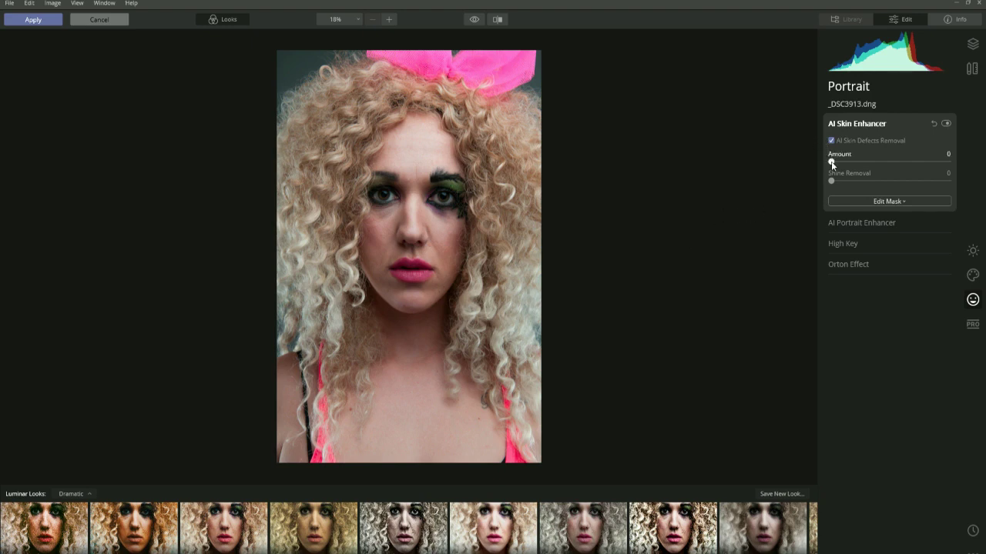
# - Set the AI Skin Enhancer Amount to 57 and compare the portrait before and after, including in a split view
pyautogui.moveTo(836, 161); pyautogui.dragTo(857, 167)
pyautogui.moveTo(858, 164); pyautogui.dragTo(900, 164)
pyautogui.click(474, 20)
pyautogui.click(473, 20)
pyautogui.click(473, 20)
pyautogui.click(498, 19)
pyautogui.moveTo(401, 221); pyautogui.dragTo(414, 248)
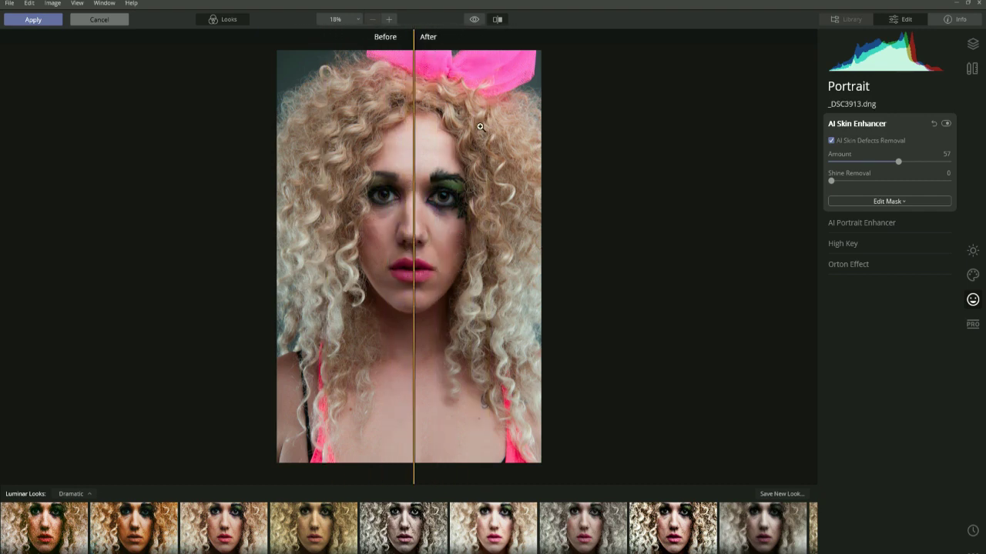
pyautogui.click(497, 19)
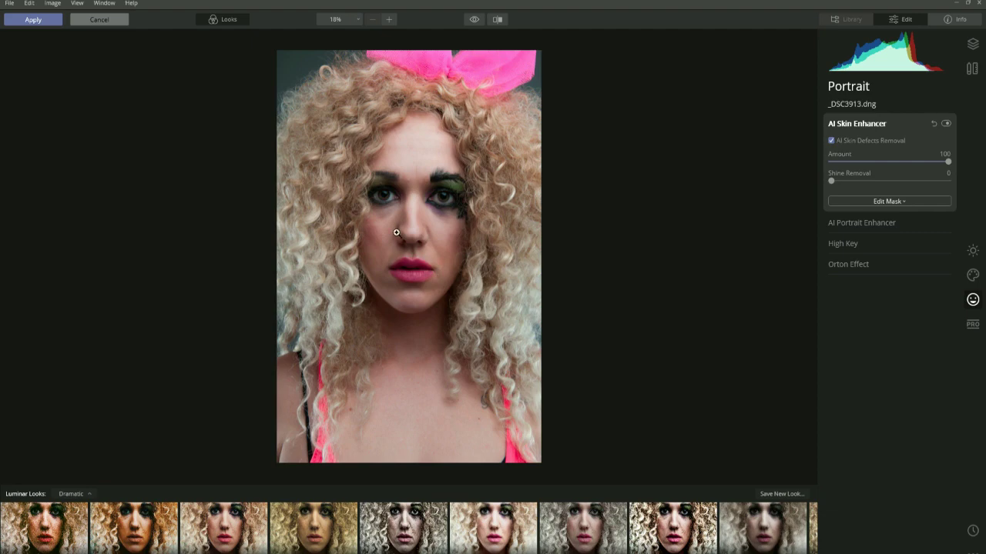
# - Examine the skin smoothing at 100% zoom across the cheeks, eyes, forehead, nose, lips and chin
pyautogui.click(411, 213)
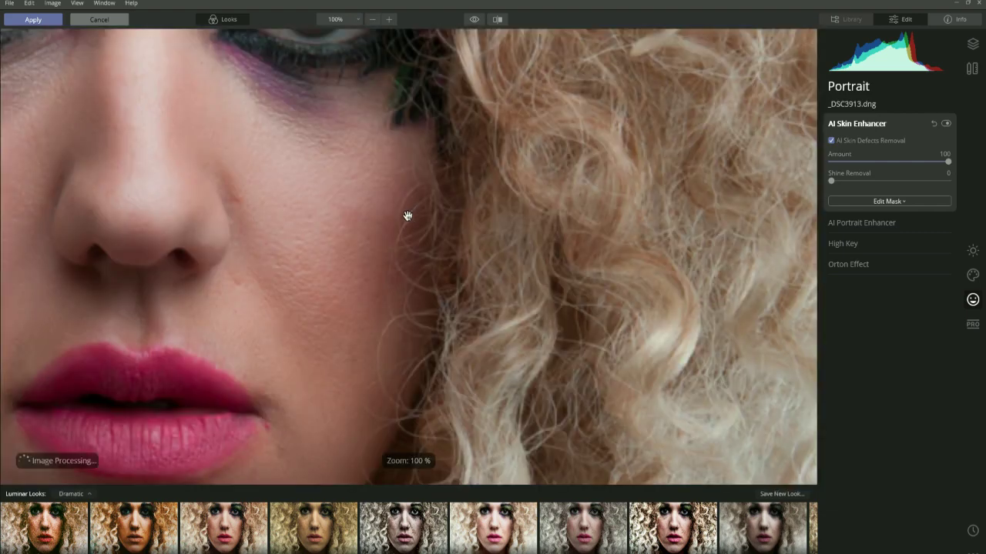
pyautogui.moveTo(246, 222); pyautogui.dragTo(363, 266)
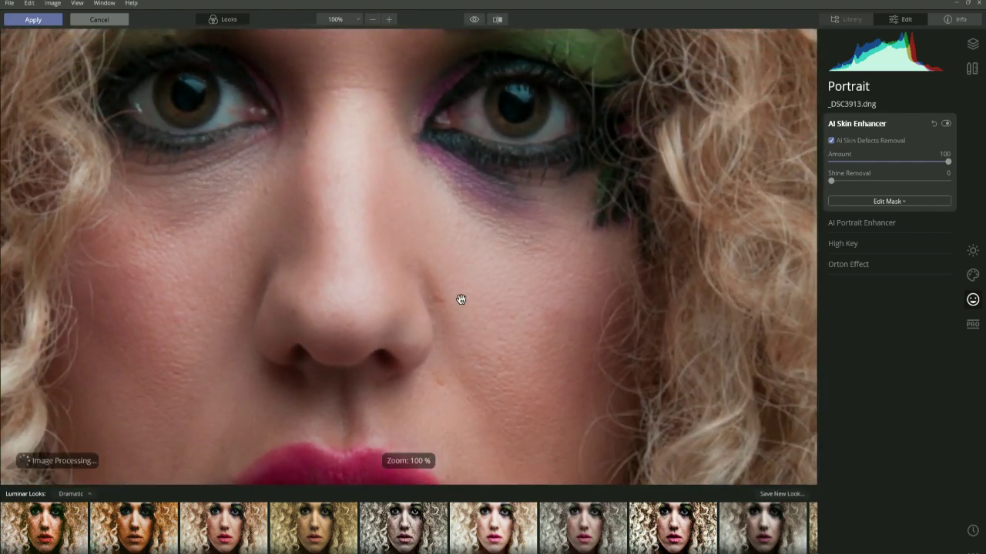
pyautogui.moveTo(473, 313); pyautogui.dragTo(530, 366)
pyautogui.moveTo(301, 325); pyautogui.dragTo(339, 350)
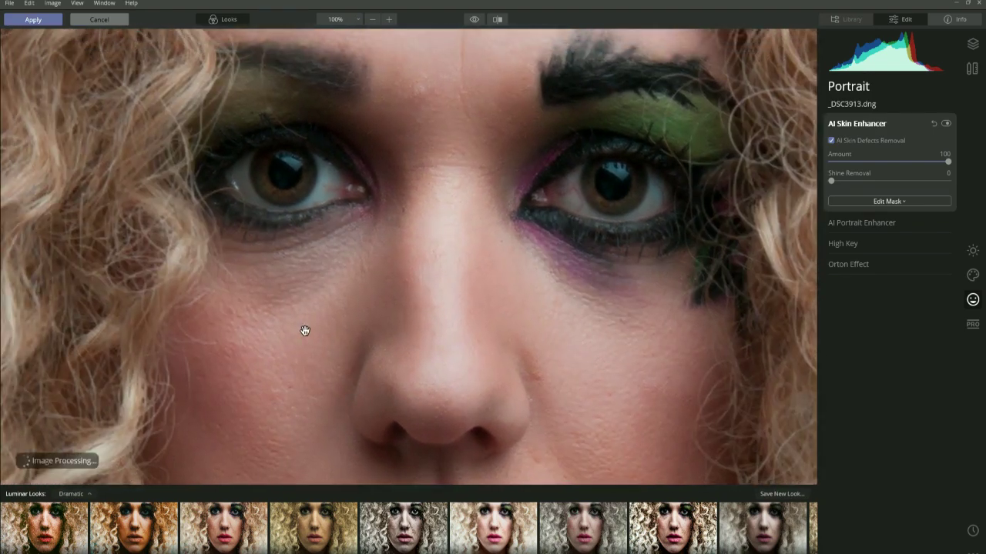
pyautogui.moveTo(460, 163); pyautogui.dragTo(454, 286)
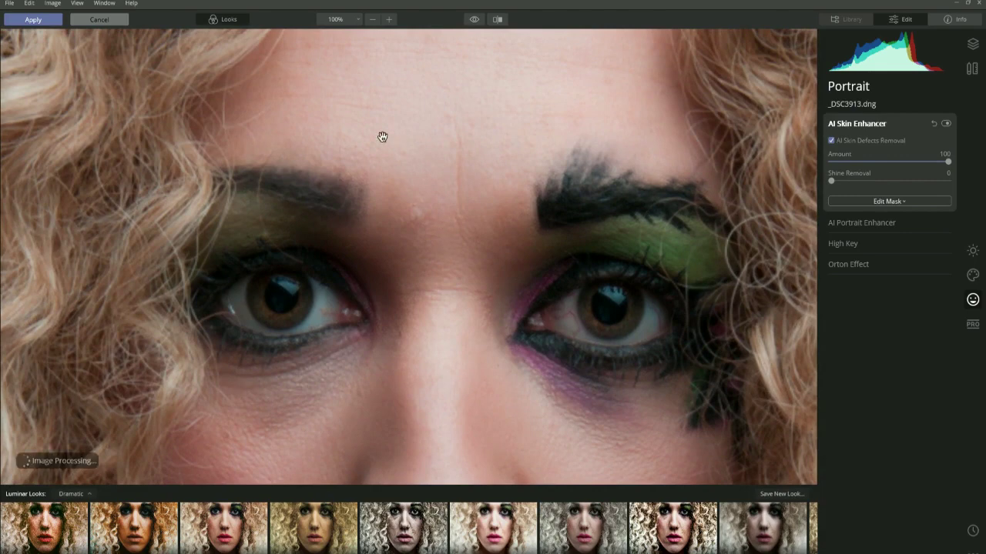
pyautogui.moveTo(370, 127); pyautogui.dragTo(372, 269)
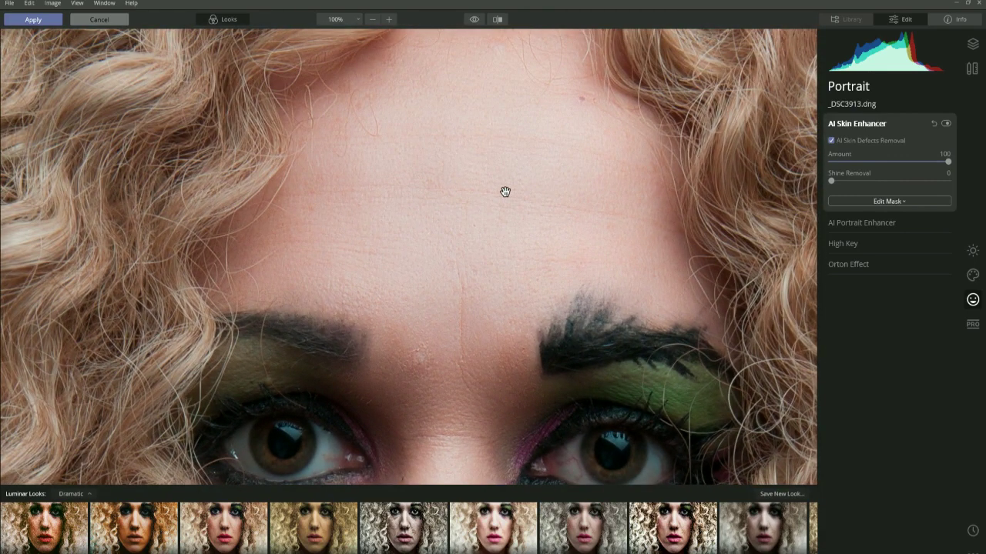
pyautogui.moveTo(505, 256); pyautogui.dragTo(475, 140)
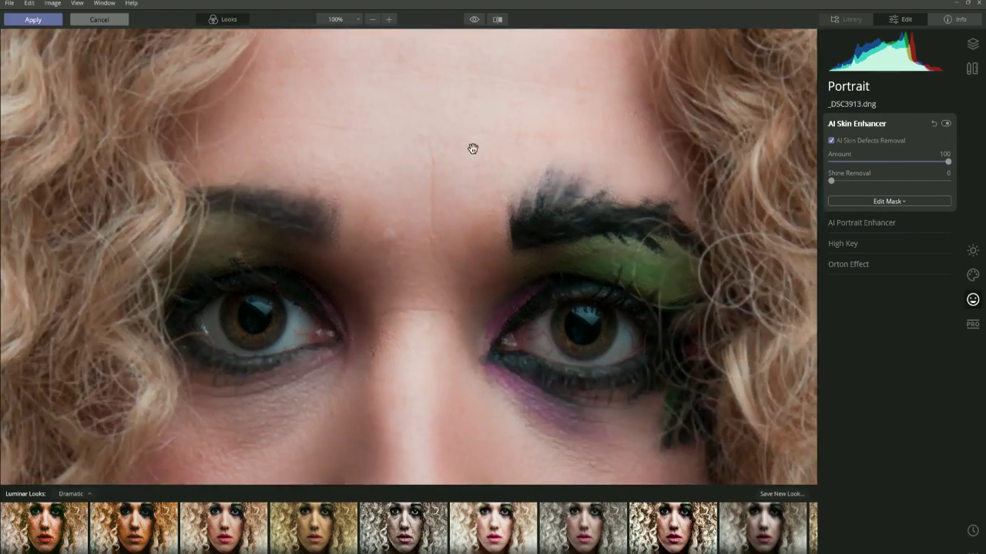
pyautogui.moveTo(426, 257); pyautogui.dragTo(396, 194)
pyautogui.moveTo(473, 311); pyautogui.dragTo(408, 213)
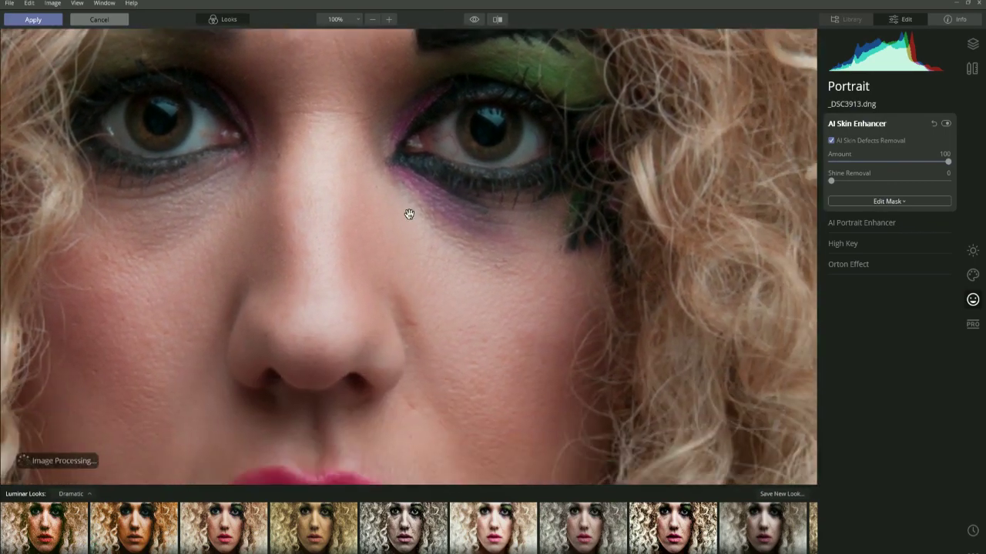
pyautogui.moveTo(465, 359); pyautogui.dragTo(431, 239)
pyautogui.moveTo(432, 288); pyautogui.dragTo(430, 240)
pyautogui.moveTo(401, 349); pyautogui.dragTo(401, 197)
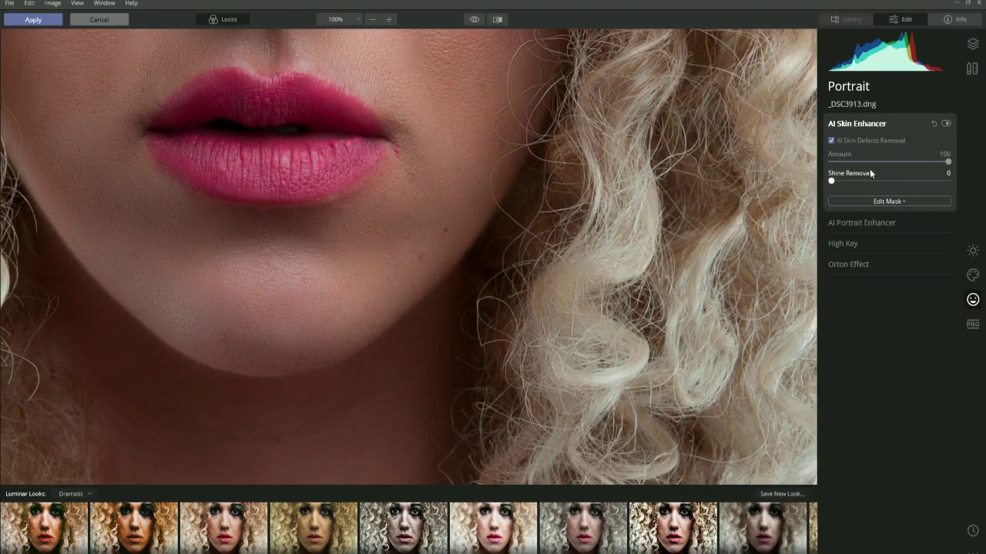
# - Set the AI Skin Enhancer Amount to 75 and check the skin texture from the chin up to the forehead
pyautogui.moveTo(948, 161); pyautogui.dragTo(918, 163)
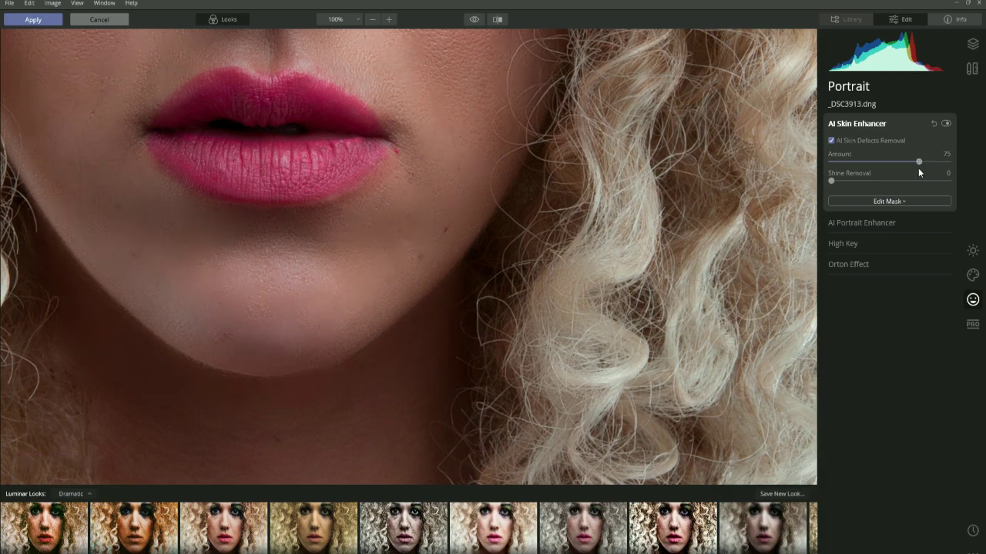
pyautogui.moveTo(235, 269); pyautogui.dragTo(286, 369)
pyautogui.moveTo(454, 147); pyautogui.dragTo(477, 164)
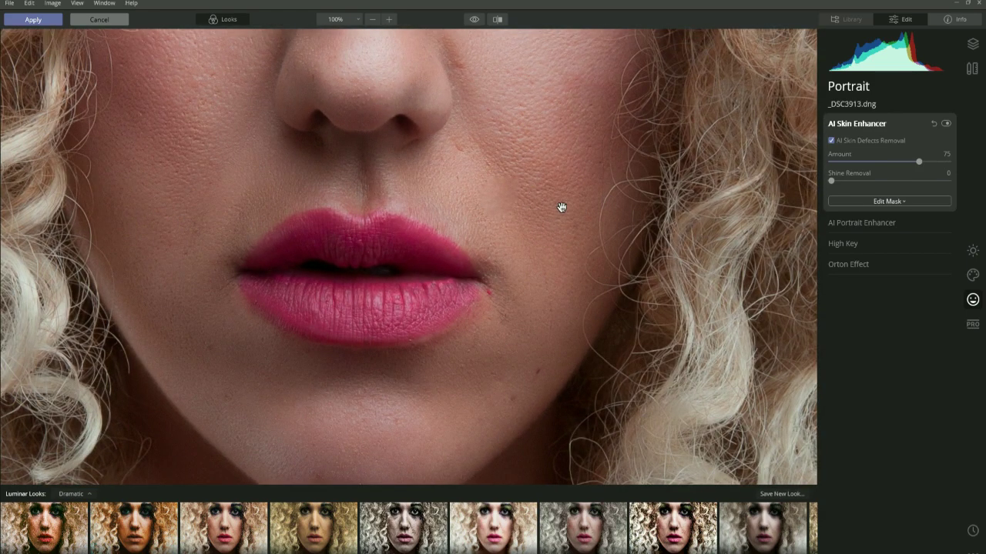
pyautogui.moveTo(575, 200); pyautogui.dragTo(594, 341)
pyautogui.moveTo(536, 319); pyautogui.dragTo(521, 408)
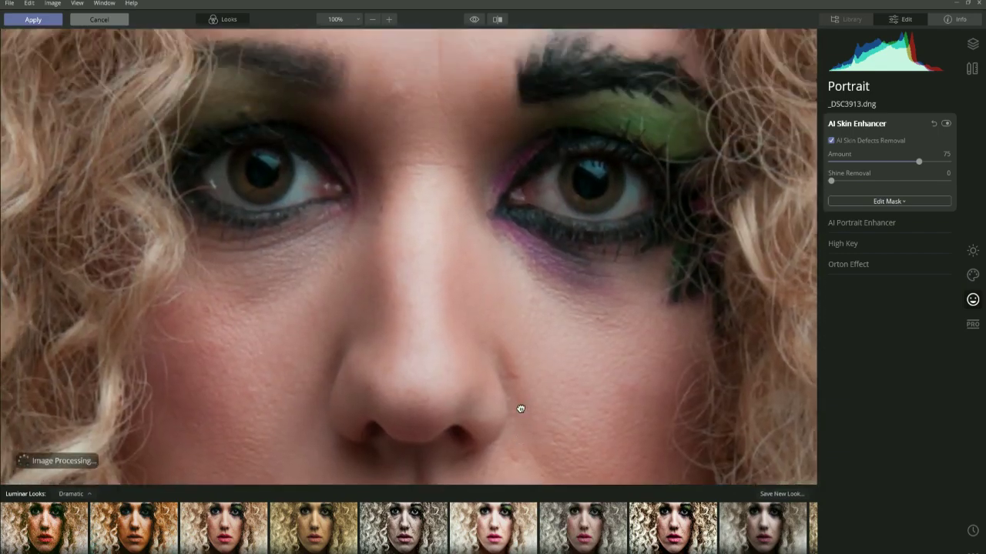
pyautogui.moveTo(480, 156); pyautogui.dragTo(472, 238)
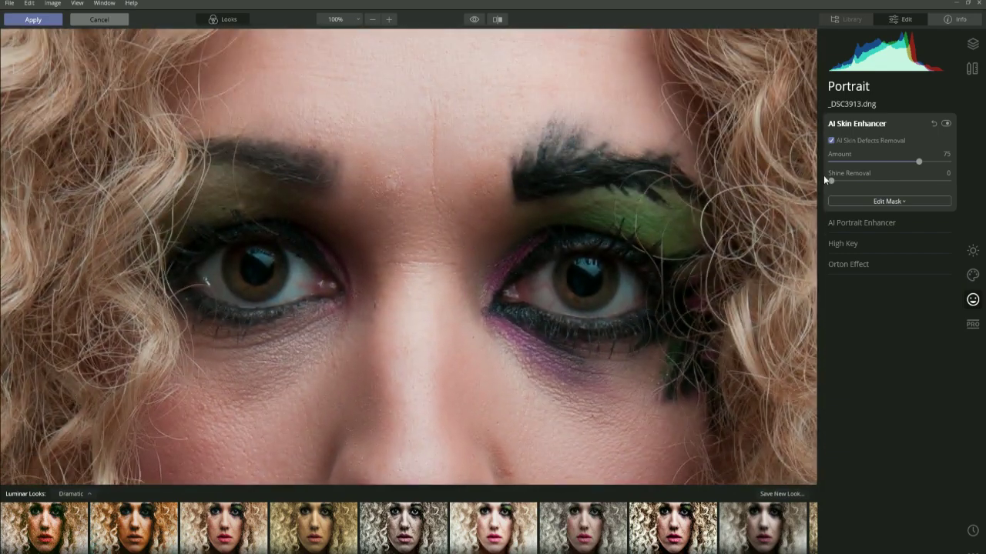
pyautogui.click(501, 205)
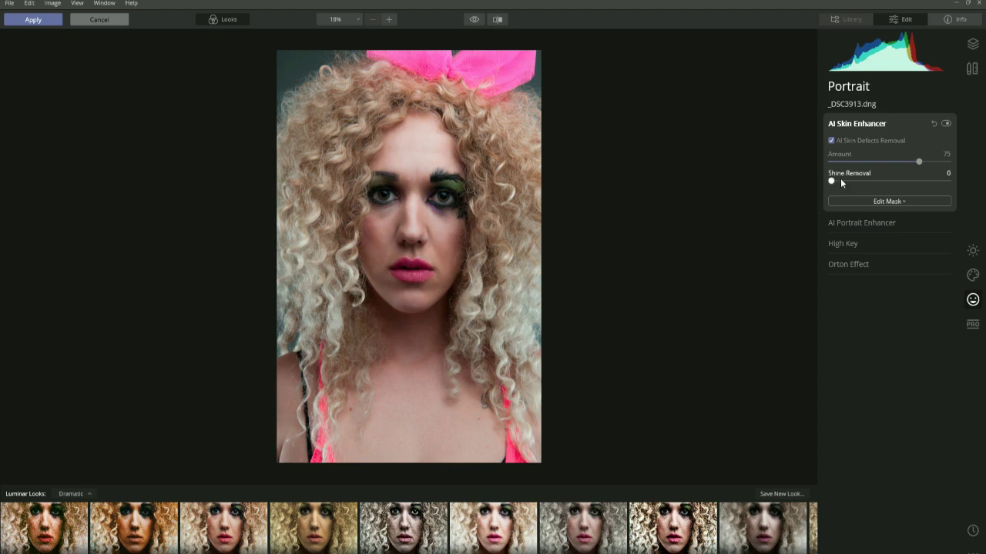
# - Set Shine Removal to 74 and compare the face before and after in a split view
pyautogui.moveTo(833, 182); pyautogui.dragTo(904, 189)
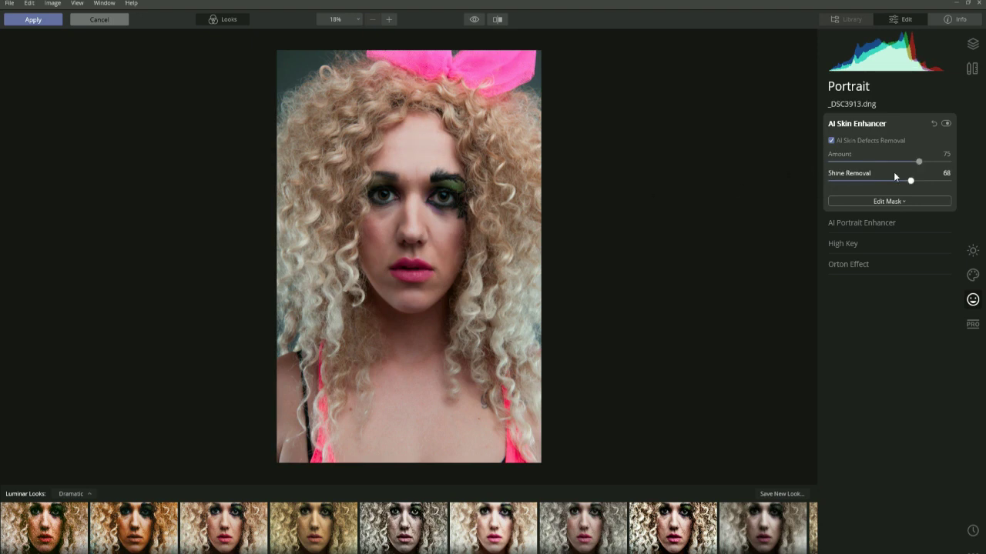
pyautogui.moveTo(911, 182)
pyautogui.mouseDown()
pyautogui.moveTo(837, 185)
pyautogui.moveTo(917, 183)
pyautogui.mouseUp()
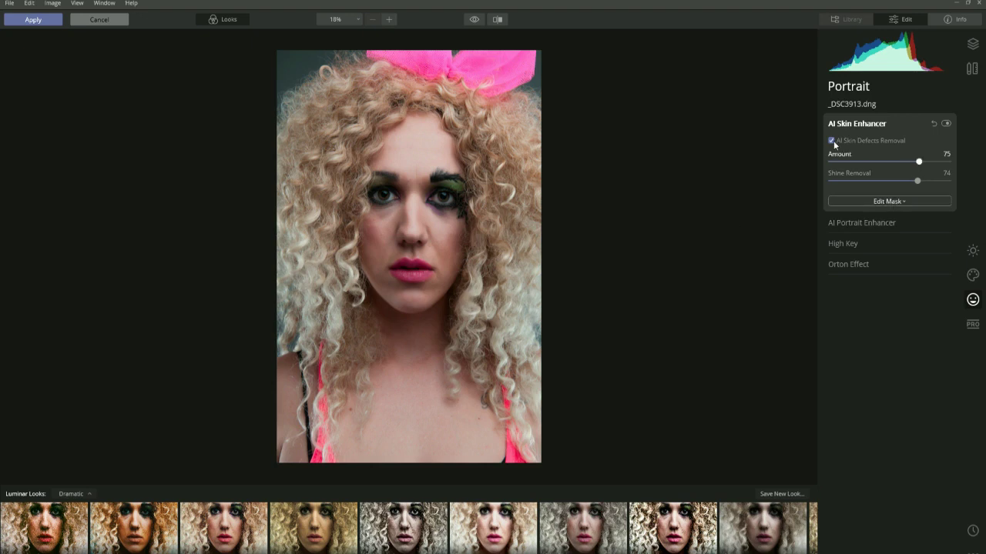
pyautogui.click(498, 20)
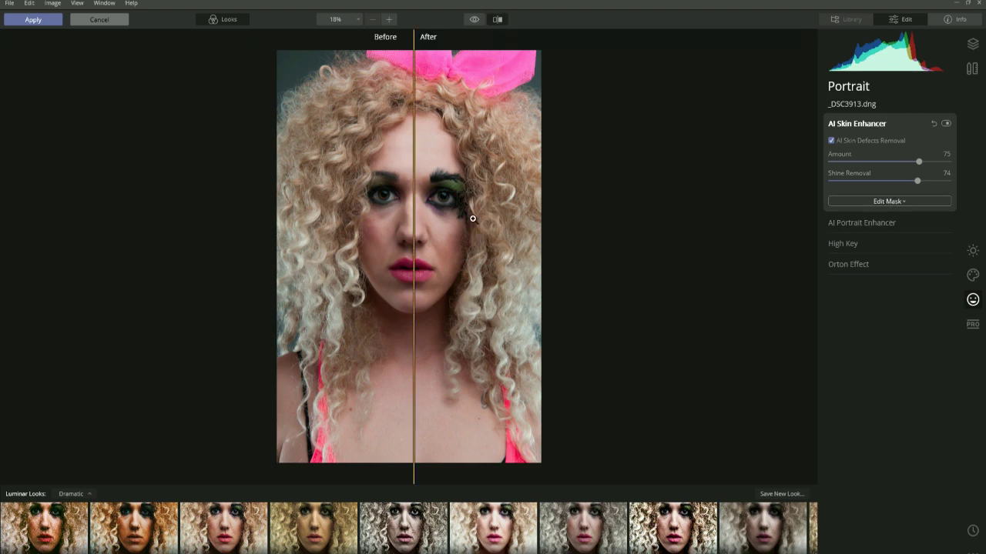
pyautogui.moveTo(416, 238)
pyautogui.mouseDown()
pyautogui.moveTo(559, 249)
pyautogui.moveTo(311, 253)
pyautogui.moveTo(481, 261)
pyautogui.moveTo(316, 263)
pyautogui.moveTo(416, 256)
pyautogui.mouseUp()
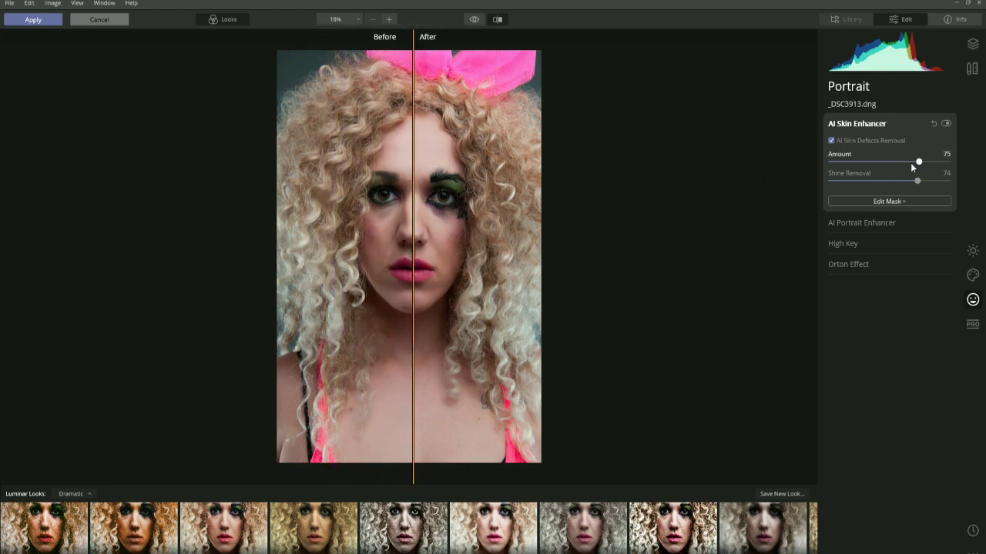
# - Reduce the AI Skin Enhancer Amount to 59, check it against the original and close the before-and-after comparison
pyautogui.moveTo(922, 165); pyautogui.dragTo(900, 163)
pyautogui.moveTo(415, 263)
pyautogui.mouseDown()
pyautogui.moveTo(446, 264)
pyautogui.moveTo(326, 271)
pyautogui.moveTo(546, 275)
pyautogui.moveTo(325, 275)
pyautogui.moveTo(413, 269)
pyautogui.mouseUp()
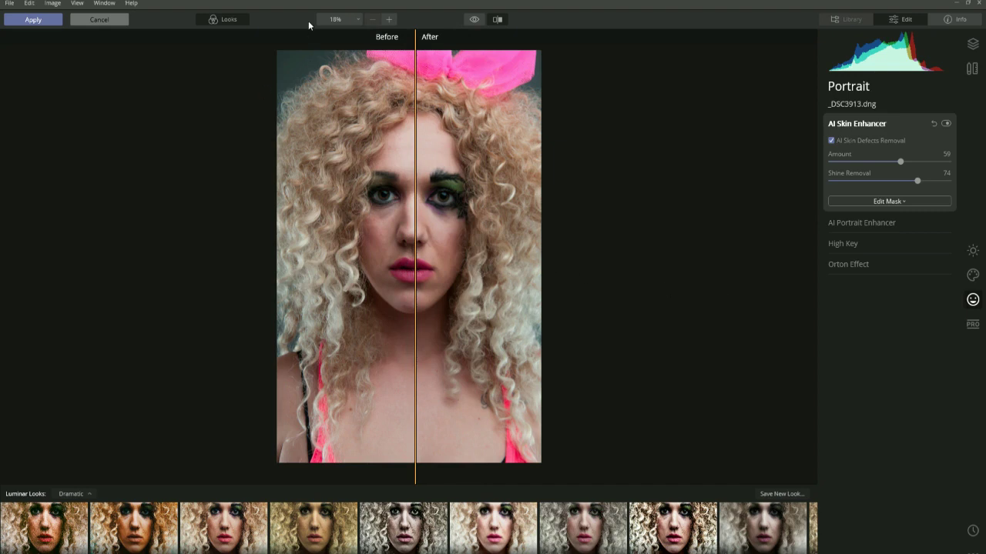
pyautogui.click(497, 20)
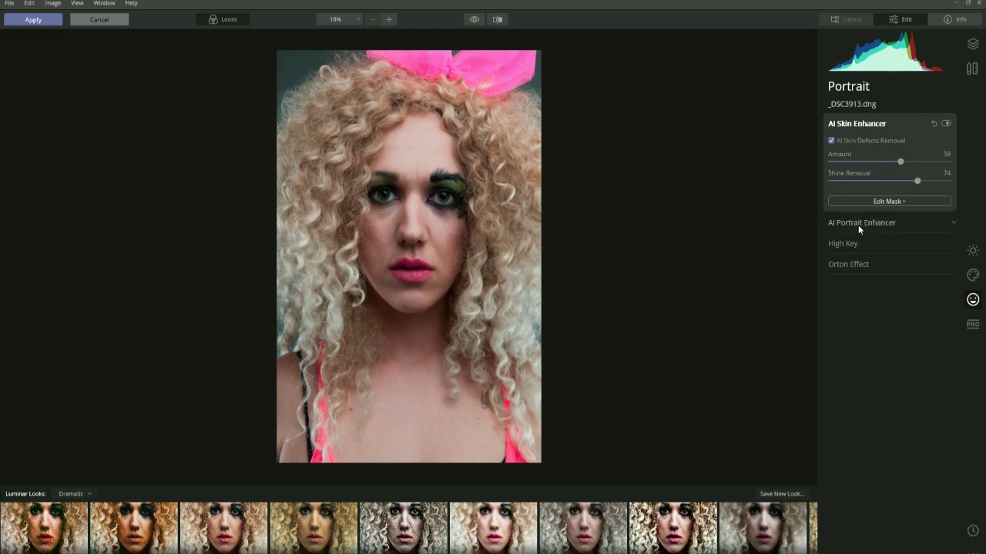
# - Open the AI Portrait Enhancer settings and set Face Light to 15
pyautogui.click(950, 225)
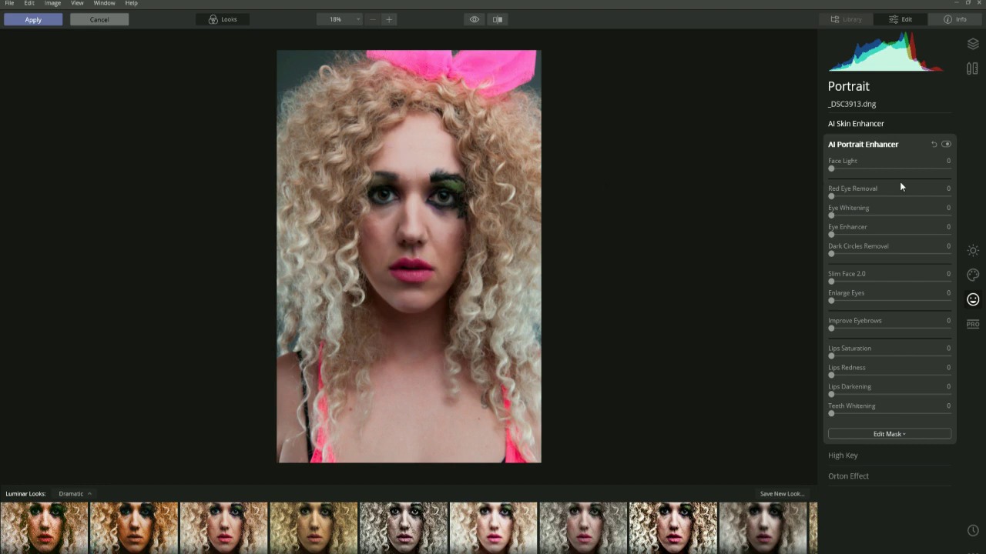
pyautogui.moveTo(831, 169); pyautogui.dragTo(801, 165)
pyautogui.moveTo(829, 170); pyautogui.dragTo(848, 182)
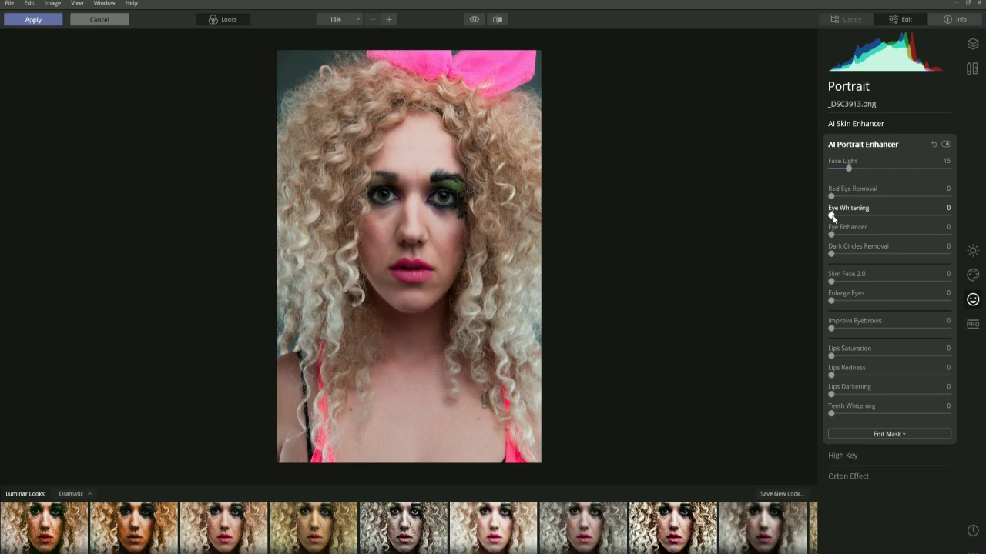
# - Set Eye Whitening to 69 and Eye Enhancer to 100 in AI Portrait Enhancer
pyautogui.moveTo(831, 218); pyautogui.dragTo(950, 222)
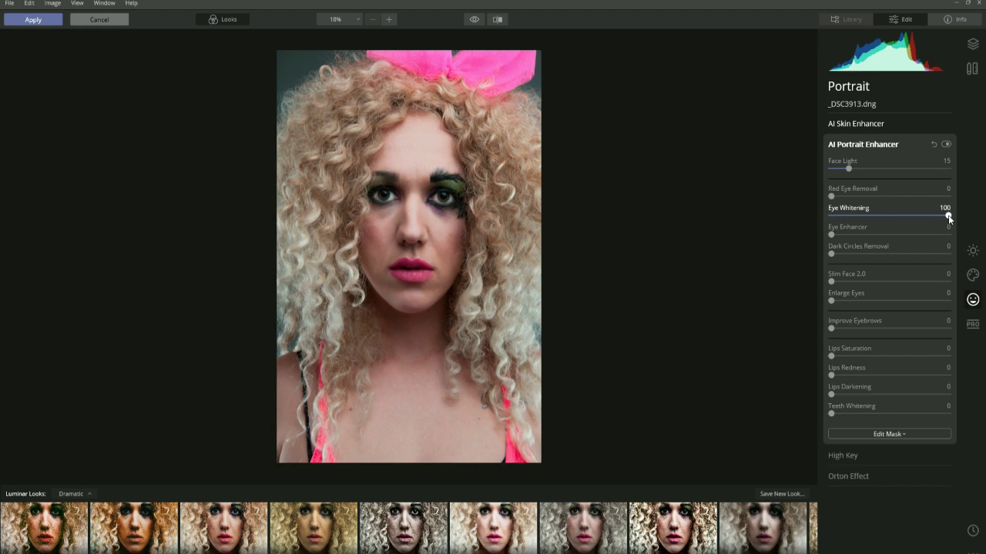
pyautogui.moveTo(949, 218); pyautogui.dragTo(909, 229)
pyautogui.moveTo(831, 237); pyautogui.dragTo(894, 237)
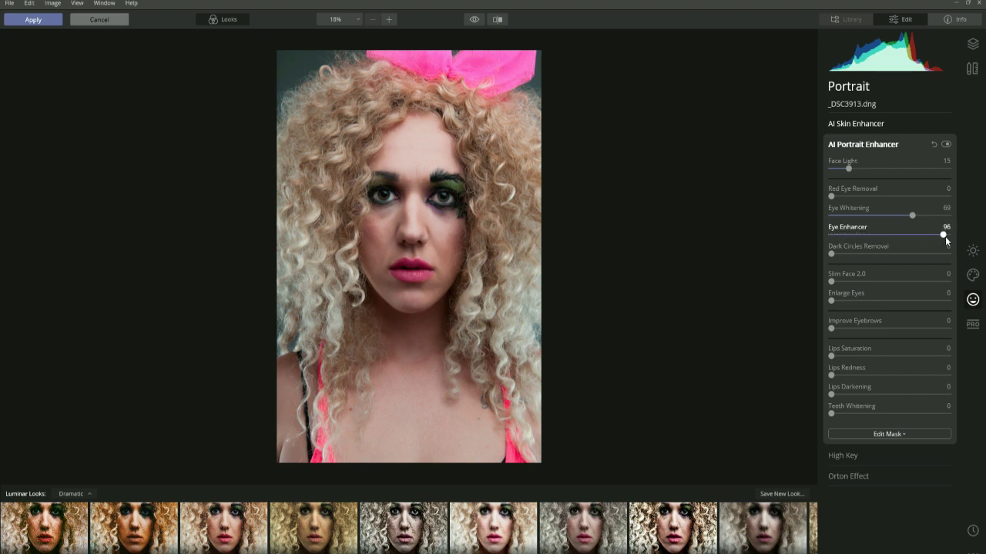
pyautogui.moveTo(945, 237); pyautogui.dragTo(950, 236)
# - Try Dark Circles Removal at full strength and bring it down to 61
pyautogui.moveTo(831, 253); pyautogui.dragTo(948, 256)
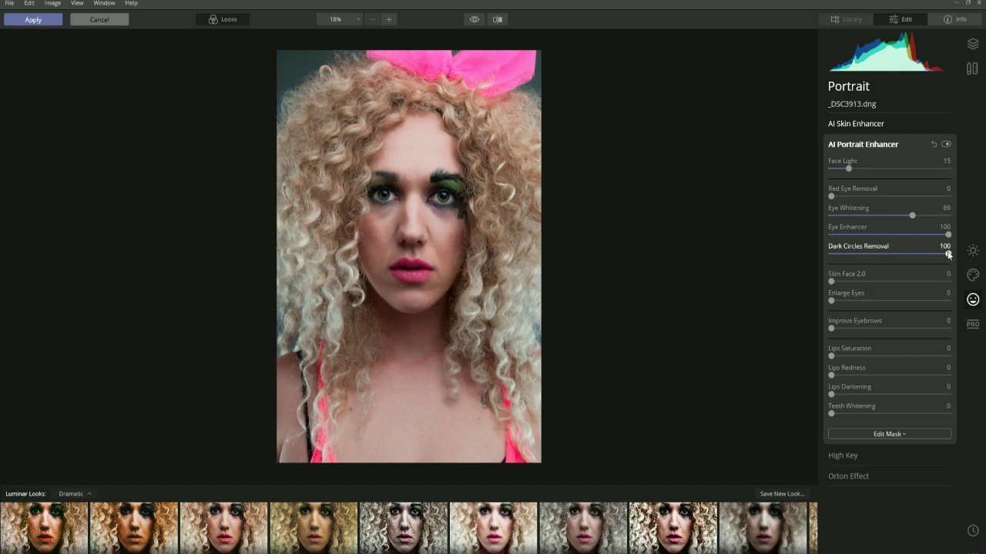
pyautogui.moveTo(922, 253)
pyautogui.mouseDown()
pyautogui.moveTo(822, 257)
pyautogui.moveTo(916, 262)
pyautogui.mouseUp()
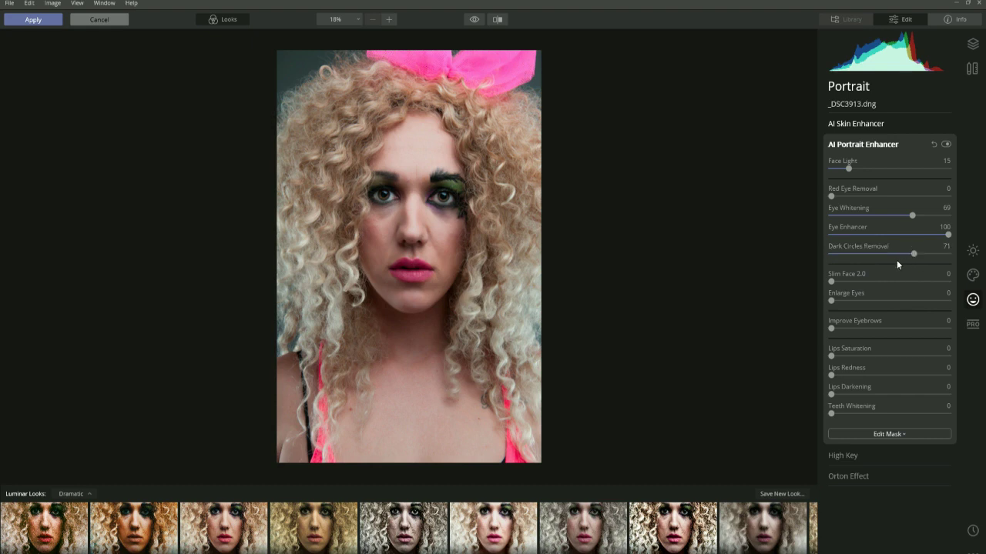
pyautogui.moveTo(914, 257)
pyautogui.mouseDown()
pyautogui.moveTo(829, 269)
pyautogui.moveTo(902, 267)
pyautogui.mouseUp()
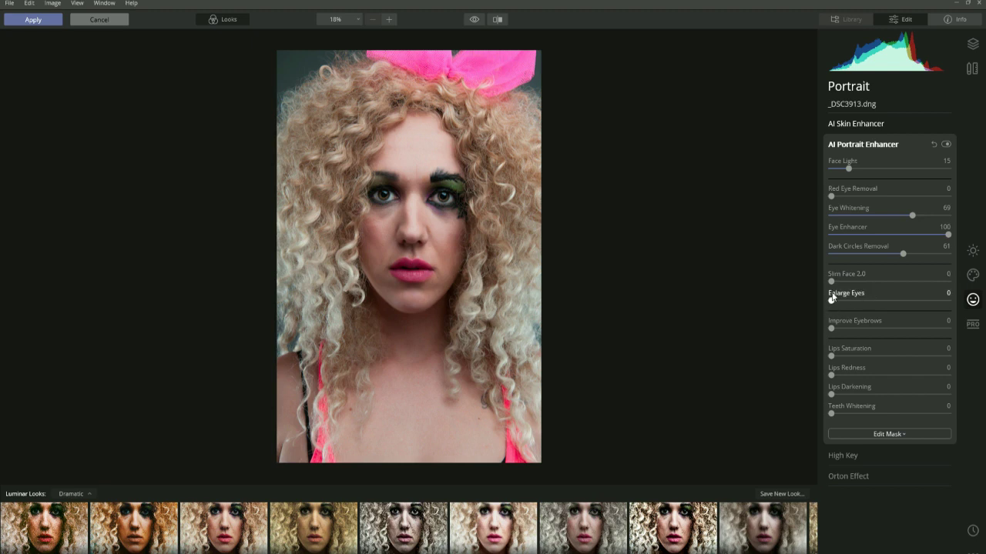
# - Test Enlarge Eyes between its maximum and a low value, and settle on 48
pyautogui.moveTo(831, 299); pyautogui.dragTo(981, 306)
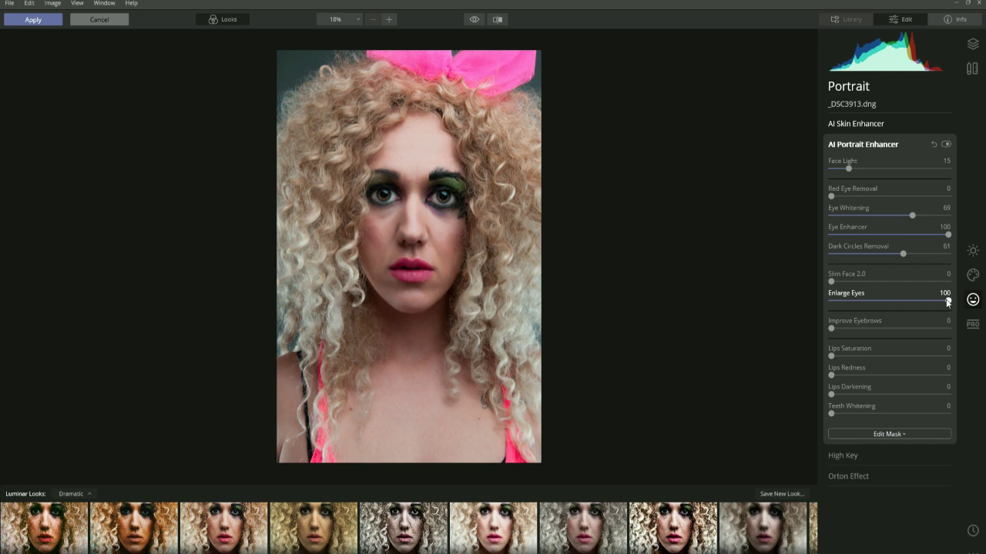
pyautogui.moveTo(947, 301); pyautogui.dragTo(920, 314)
pyautogui.moveTo(944, 301); pyautogui.dragTo(841, 300)
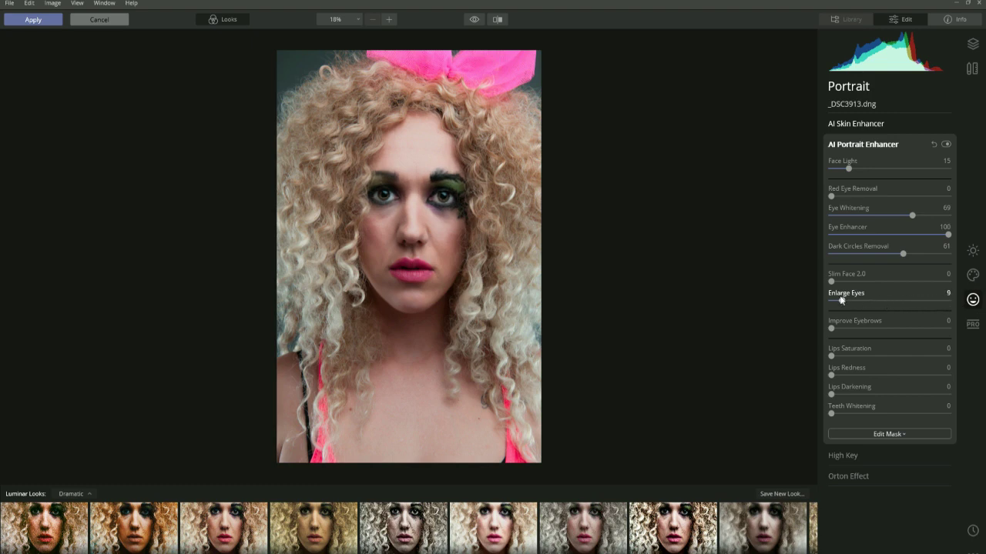
pyautogui.moveTo(842, 301); pyautogui.dragTo(883, 301)
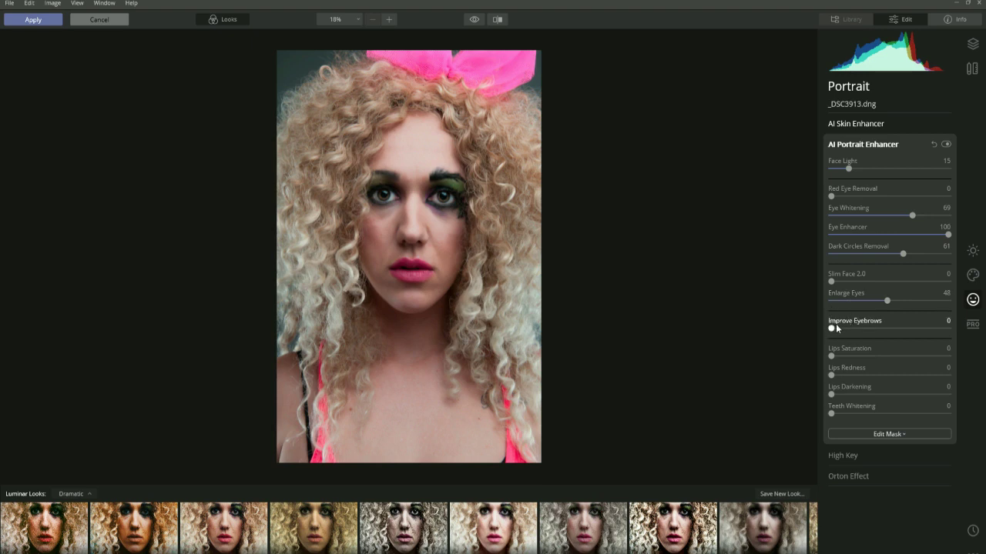
# - Try out the Improve Eyebrows, Lips Saturation, Lips Redness and Lips Darkening adjustments, returning each to 0
pyautogui.moveTo(832, 329)
pyautogui.mouseDown()
pyautogui.moveTo(969, 328)
pyautogui.moveTo(821, 345)
pyautogui.mouseUp()
pyautogui.doubleClick(835, 329)
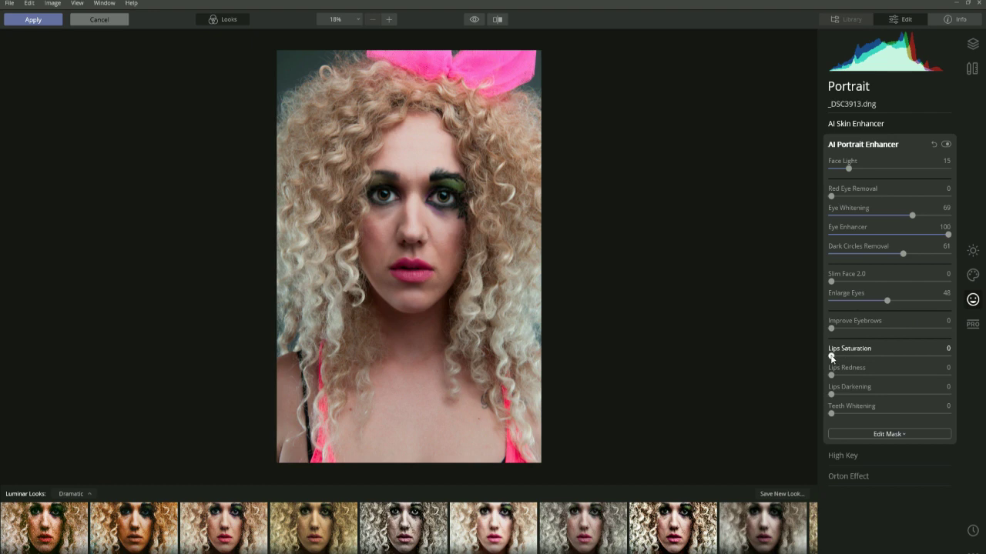
pyautogui.moveTo(830, 357); pyautogui.dragTo(958, 363)
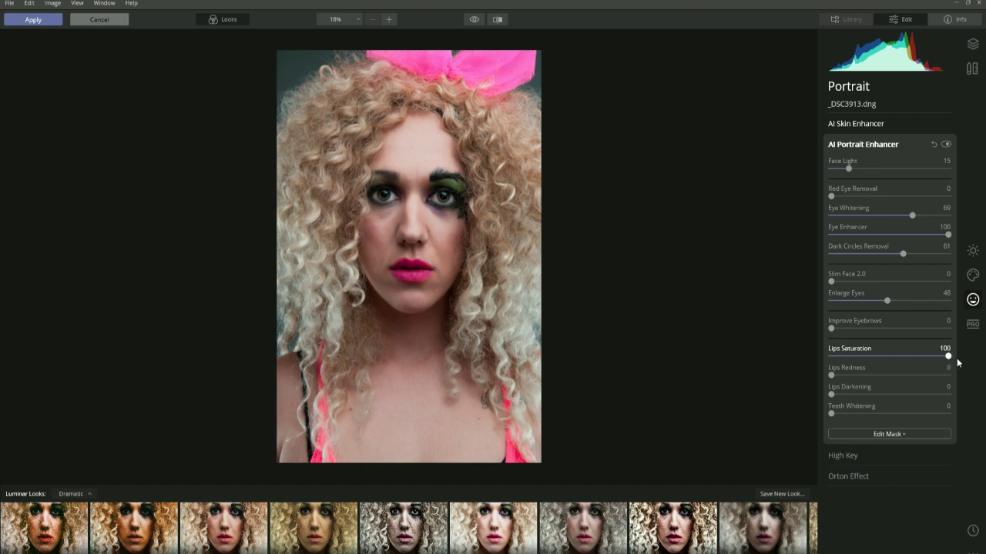
pyautogui.moveTo(958, 362); pyautogui.dragTo(804, 365)
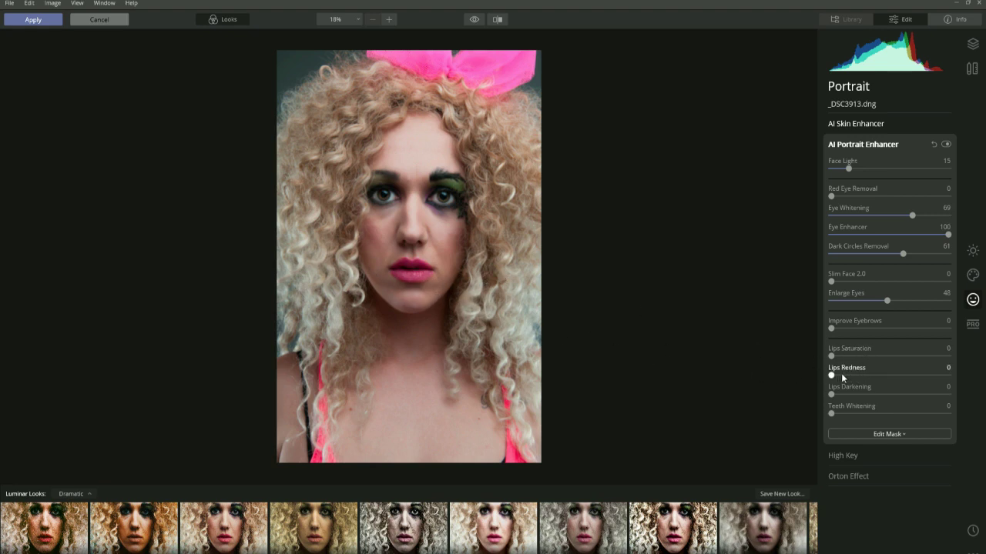
pyautogui.moveTo(838, 373)
pyautogui.mouseDown()
pyautogui.moveTo(935, 375)
pyautogui.moveTo(801, 372)
pyautogui.moveTo(946, 390)
pyautogui.moveTo(827, 385)
pyautogui.mouseUp()
pyautogui.moveTo(831, 395)
pyautogui.mouseDown()
pyautogui.moveTo(968, 400)
pyautogui.moveTo(830, 397)
pyautogui.mouseUp()
# - Apply High Key with Amount 29, Standard High Key 36, Dynamic High Key 39 and Blacks 71, and show its advanced settings
pyautogui.click(954, 455)
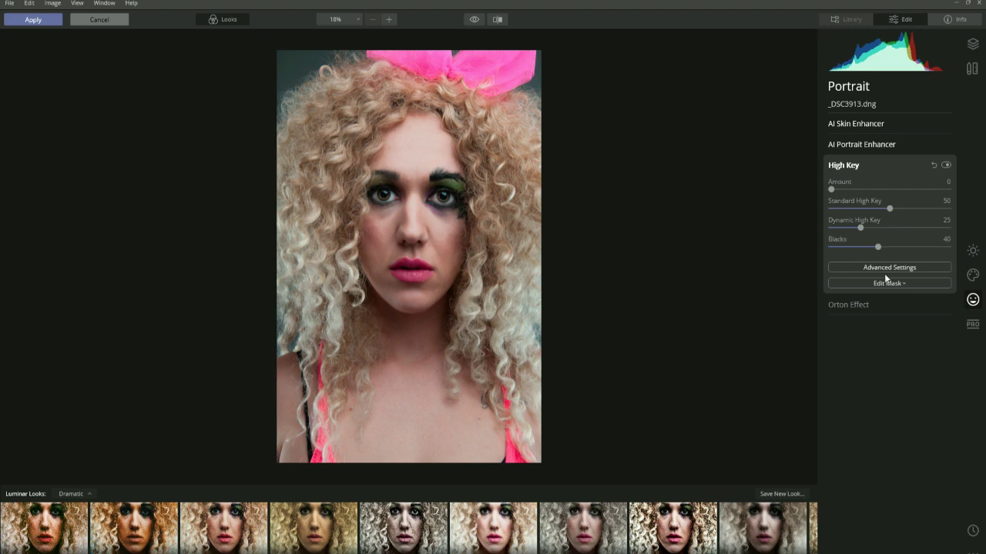
pyautogui.moveTo(835, 191)
pyautogui.mouseDown()
pyautogui.moveTo(878, 191)
pyautogui.moveTo(892, 203)
pyautogui.moveTo(839, 199)
pyautogui.moveTo(954, 217)
pyautogui.moveTo(834, 202)
pyautogui.mouseUp()
pyautogui.moveTo(831, 191); pyautogui.dragTo(867, 200)
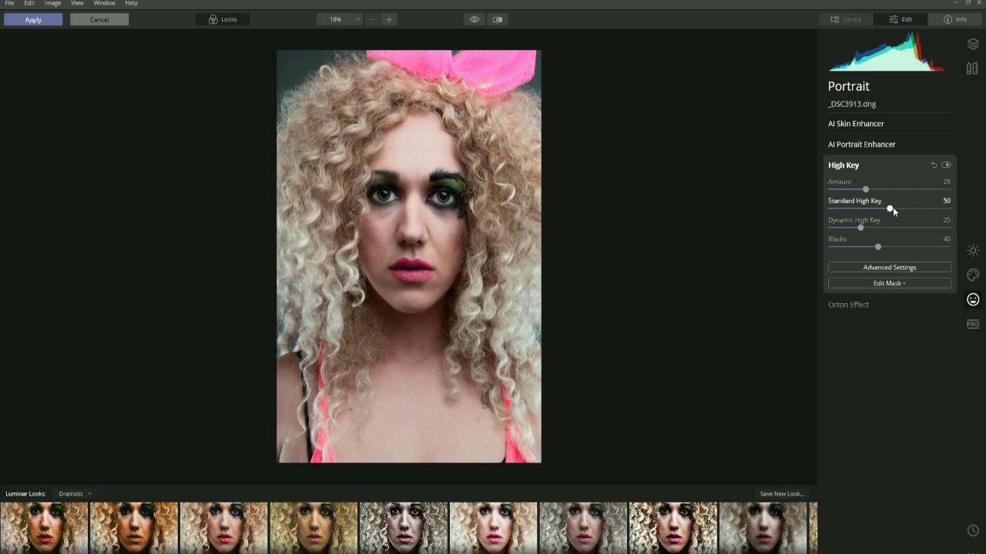
pyautogui.moveTo(889, 209); pyautogui.dragTo(814, 251)
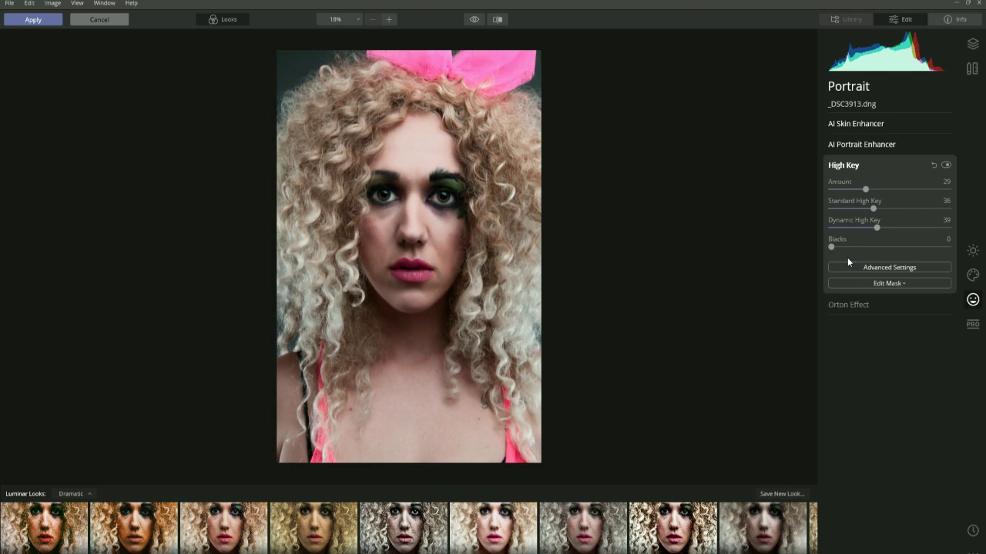
pyautogui.moveTo(832, 247); pyautogui.dragTo(917, 271)
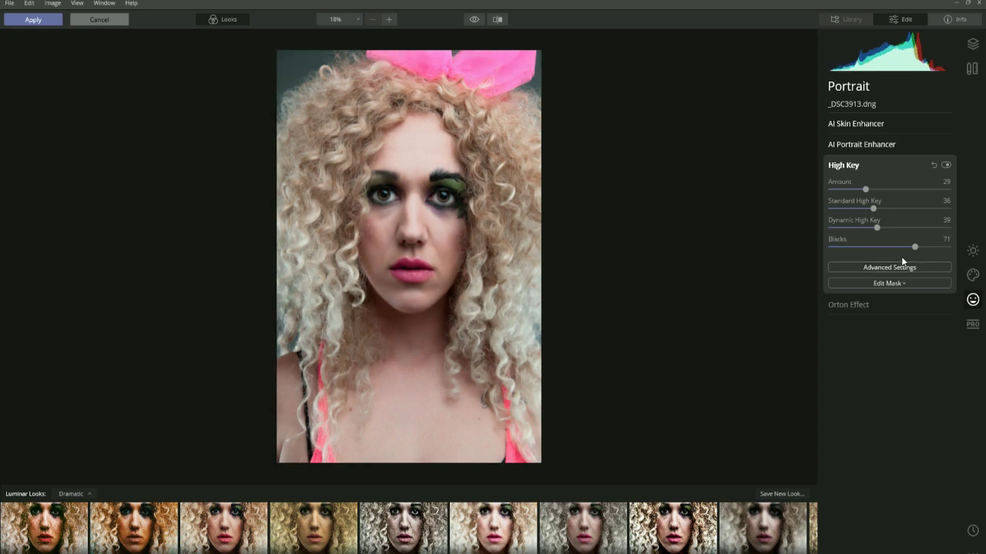
pyautogui.click(893, 269)
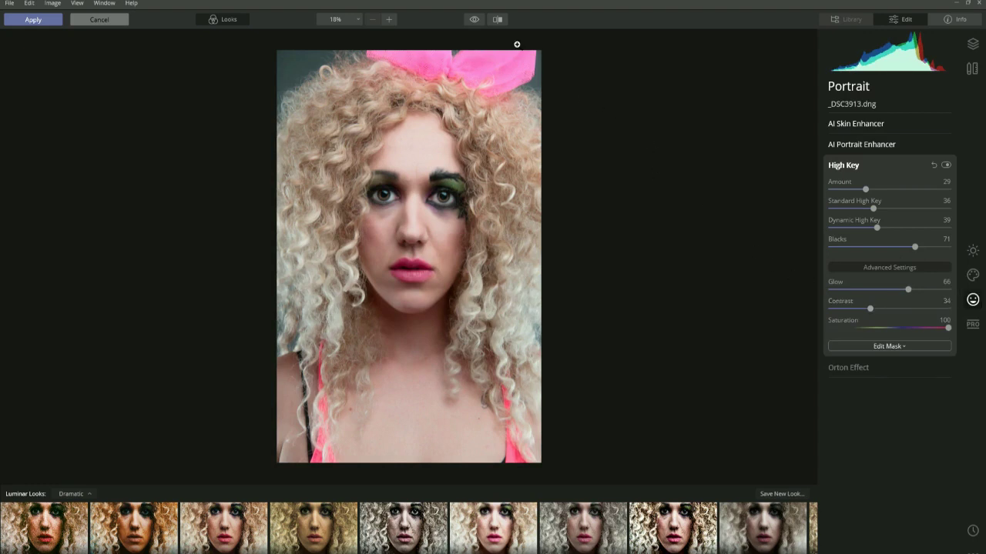
# - Compare the portrait before and after in a split view and at full frame, and apply the edits back to Photoshop
pyautogui.click(497, 20)
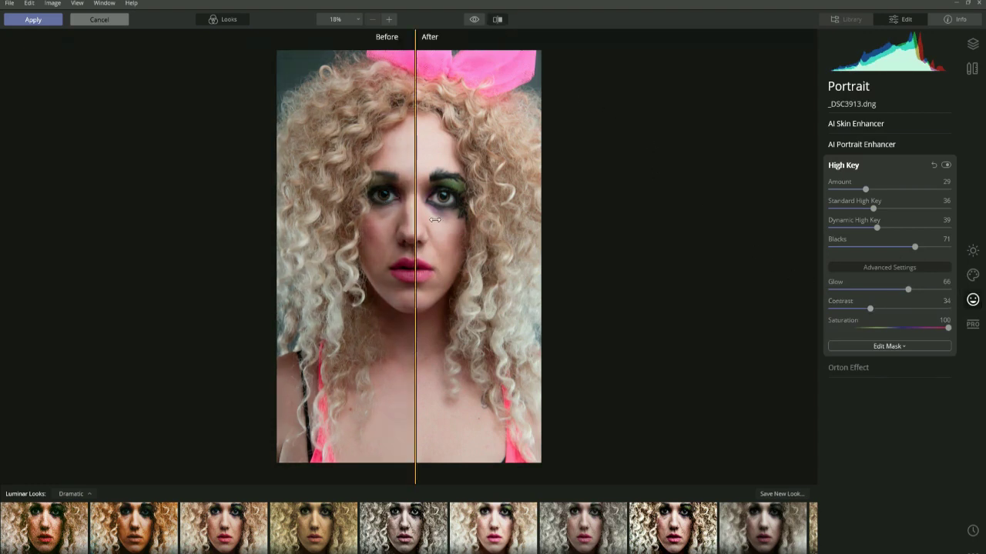
pyautogui.moveTo(415, 241); pyautogui.dragTo(323, 226)
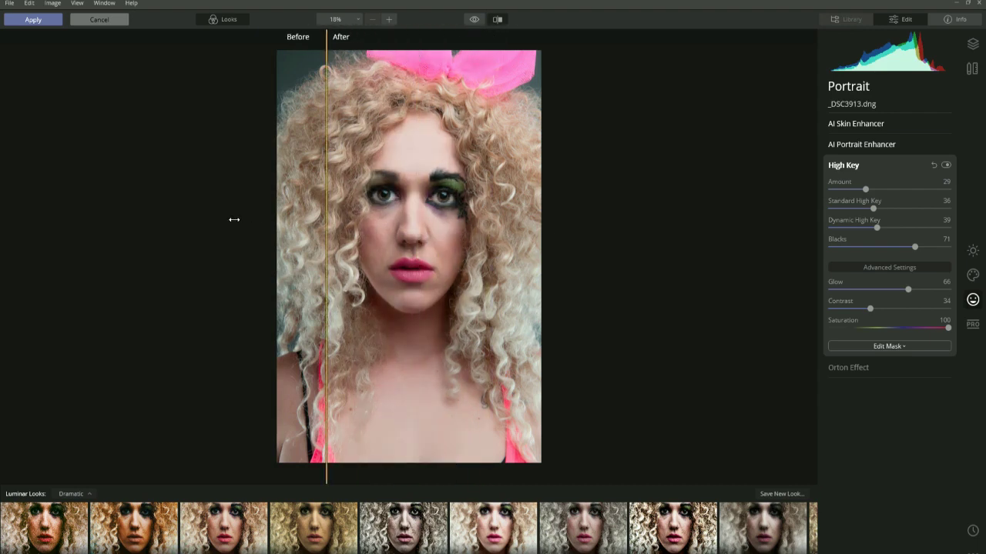
pyautogui.moveTo(287, 217); pyautogui.dragTo(413, 210)
pyautogui.click(497, 19)
pyautogui.click(475, 19)
pyautogui.click(475, 19)
pyautogui.click(475, 19)
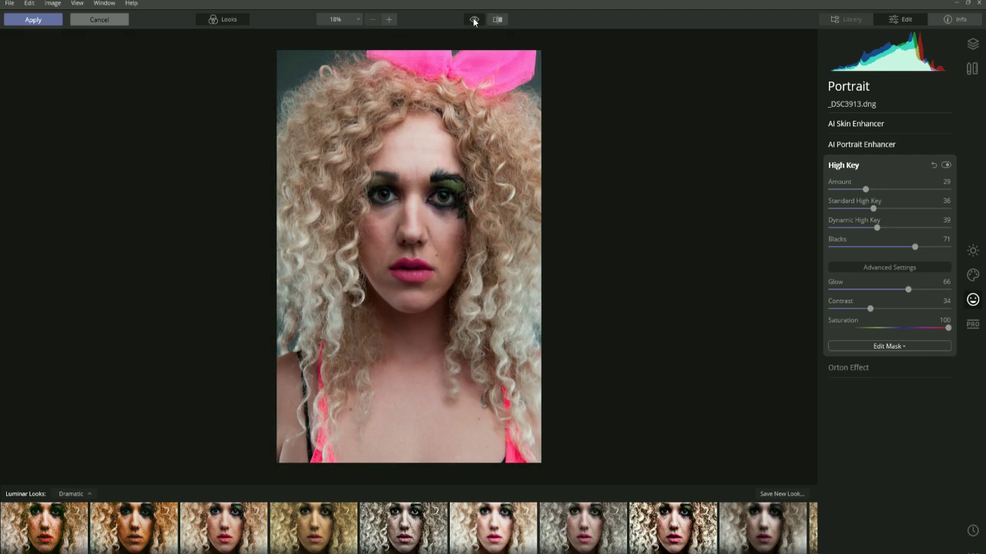
pyautogui.click(475, 20)
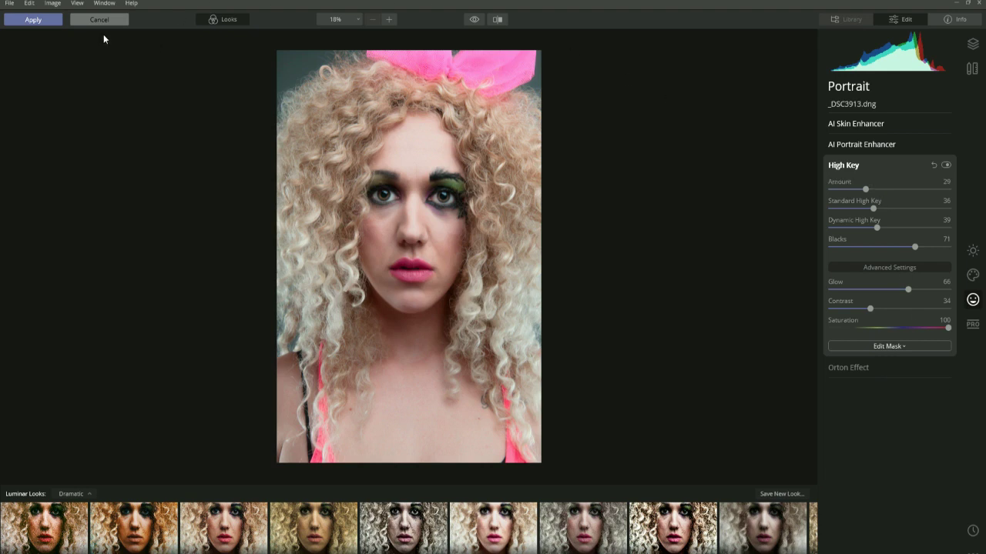
pyautogui.click(37, 20)
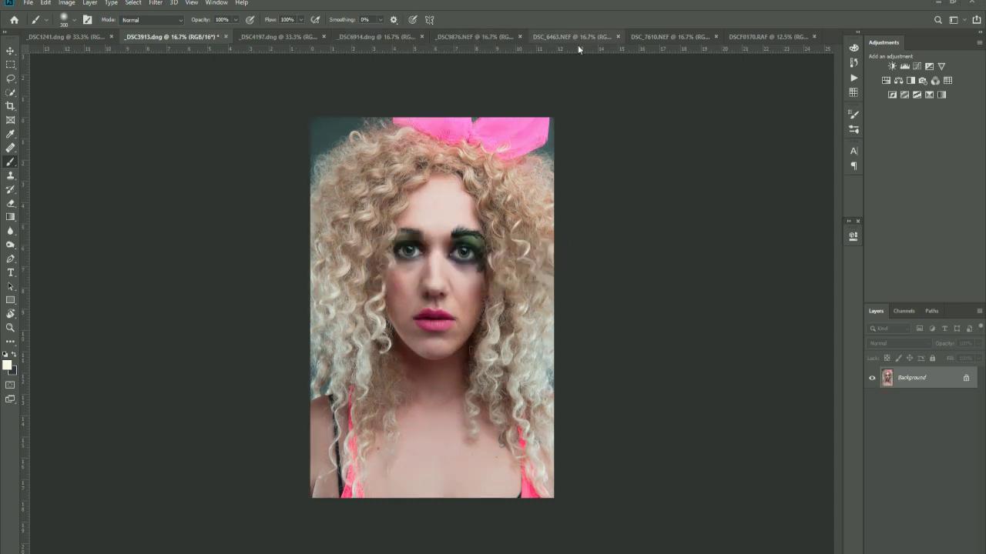
# - Switch to the DSCF0170.RAF photo in Photoshop and open it in the Portrait tools of the Luminar 4 filter
pyautogui.click(751, 36)
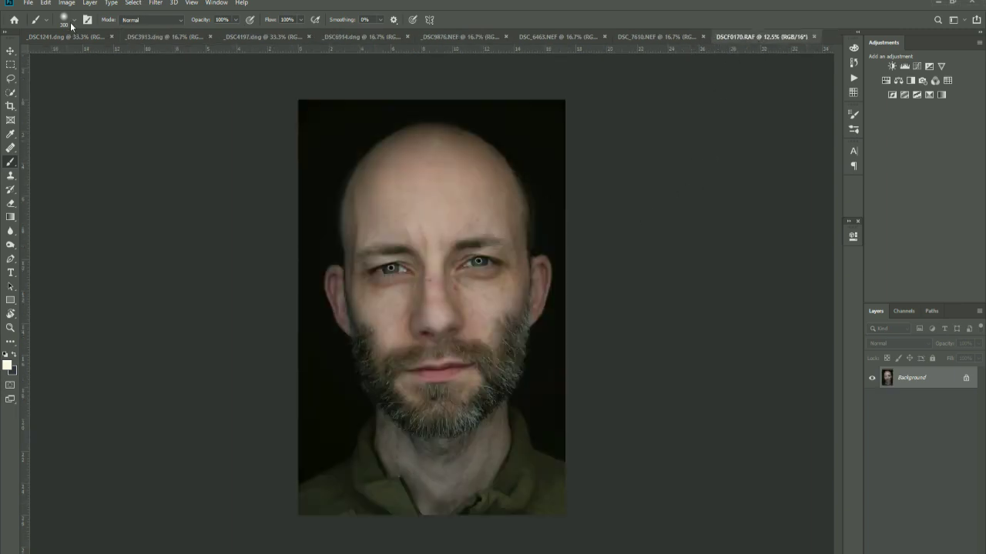
pyautogui.click(154, 3)
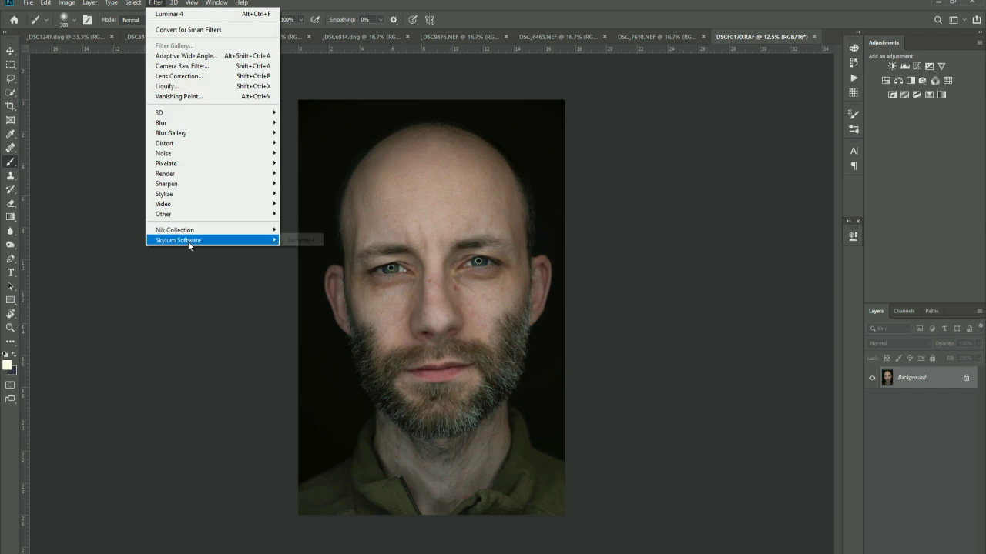
pyautogui.click(302, 238)
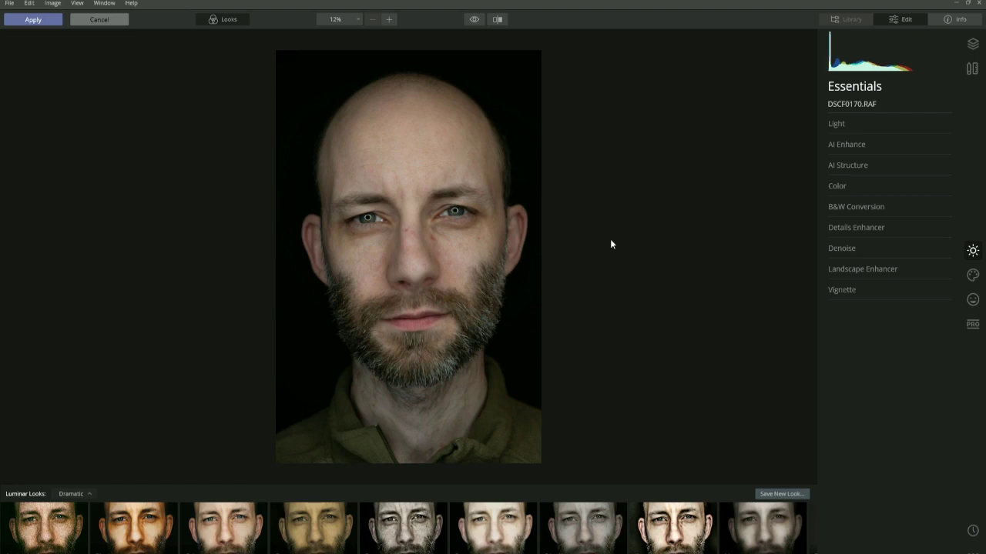
pyautogui.click(972, 300)
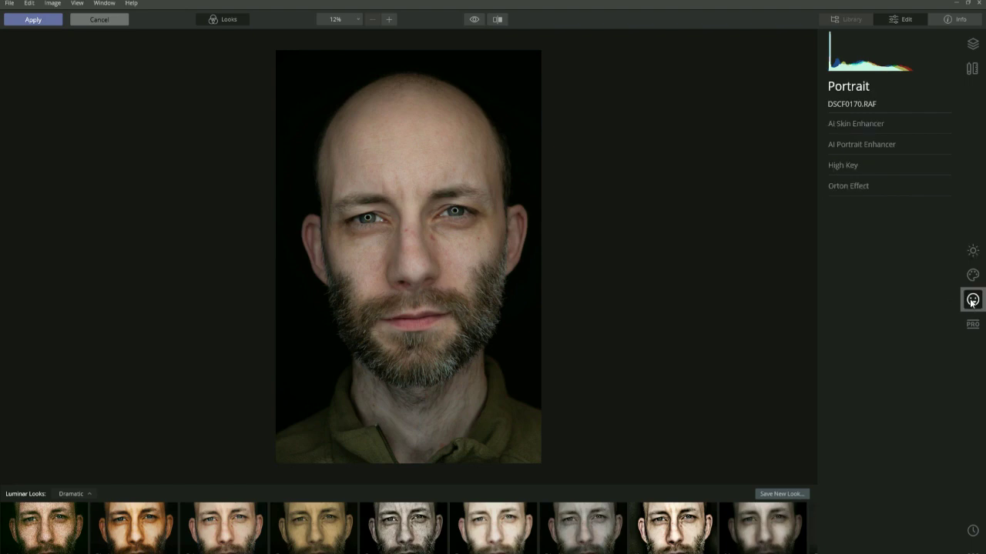
# - Enable AI Skin Defects Removal in AI Skin Enhancer and compare the man's face with the effect off and on
pyautogui.click(858, 125)
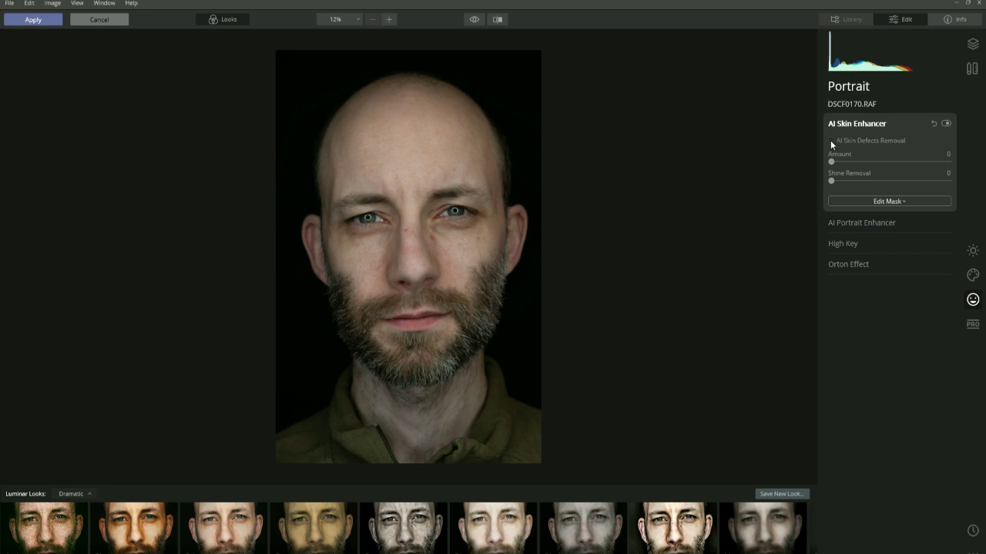
pyautogui.click(830, 141)
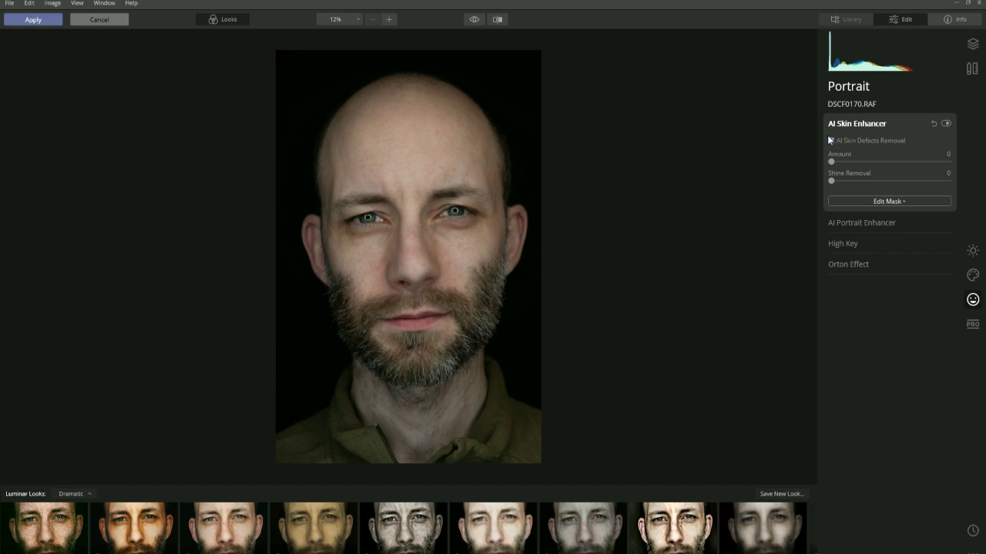
pyautogui.click(945, 124)
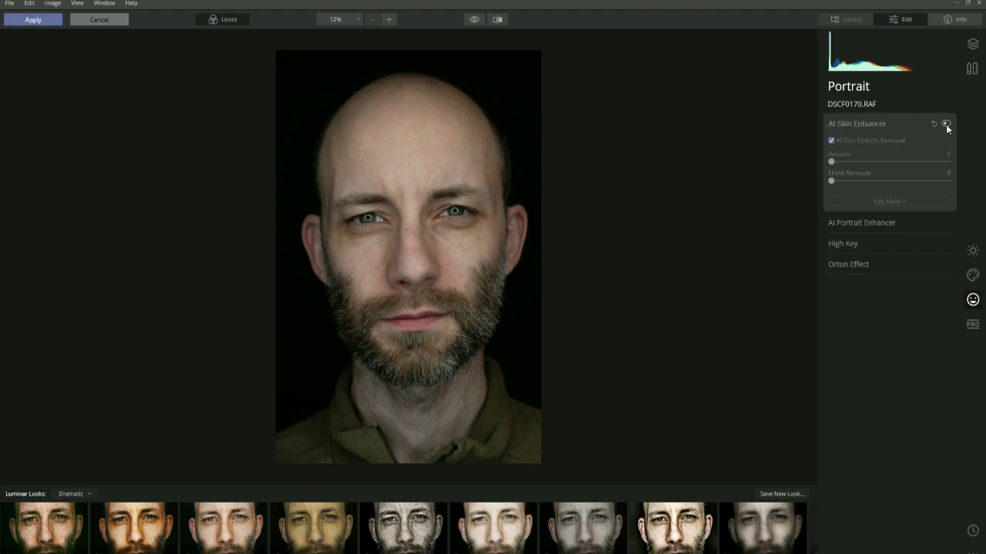
pyautogui.click(945, 124)
pyautogui.click(945, 124)
pyautogui.click(946, 124)
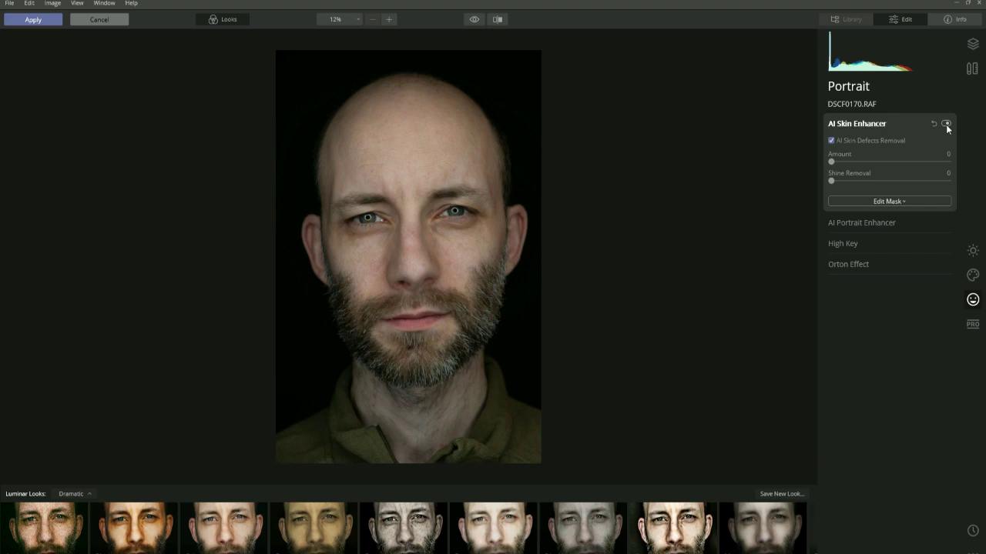
# - Set the AI Skin Enhancer Amount to 37 and Shine Removal to 1, comparing the skin with the effect off and on
pyautogui.moveTo(832, 163); pyautogui.dragTo(876, 165)
pyautogui.click(946, 124)
pyautogui.click(946, 124)
pyautogui.click(946, 124)
pyautogui.click(946, 124)
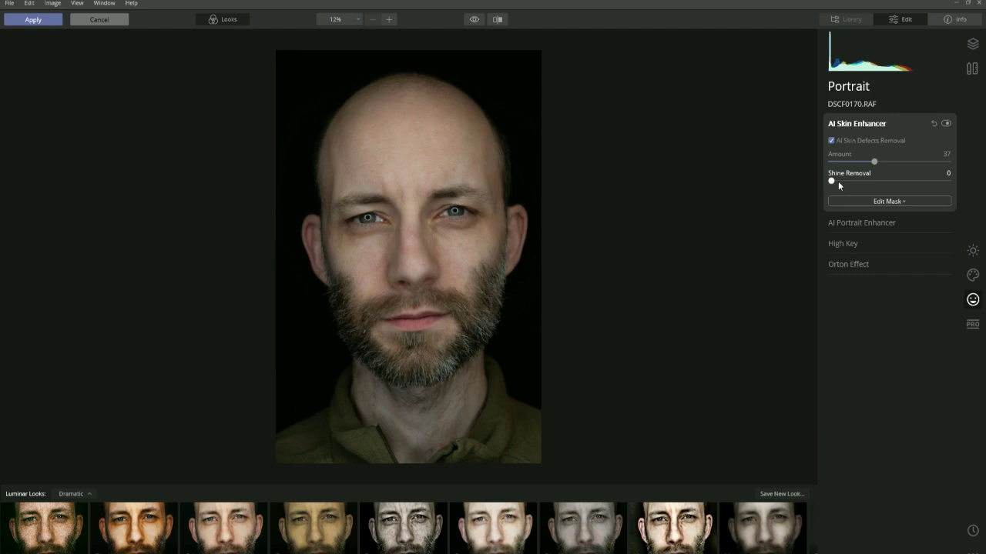
pyautogui.moveTo(836, 182)
pyautogui.mouseDown()
pyautogui.moveTo(907, 182)
pyautogui.moveTo(790, 179)
pyautogui.moveTo(852, 183)
pyautogui.mouseUp()
pyautogui.moveTo(856, 183); pyautogui.dragTo(831, 183)
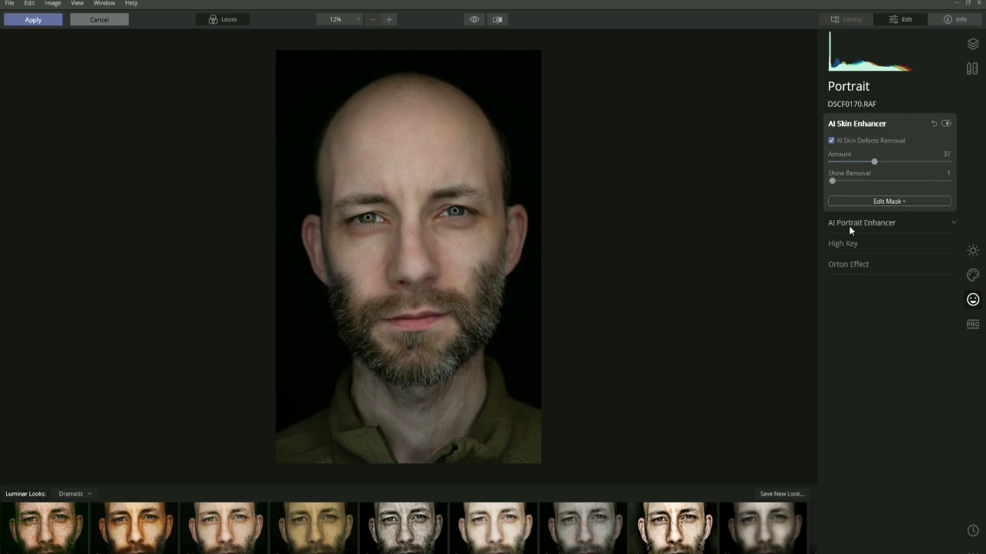
# - Open the AI Portrait Enhancer settings for the man's portrait and set Face Light to 12
pyautogui.click(837, 223)
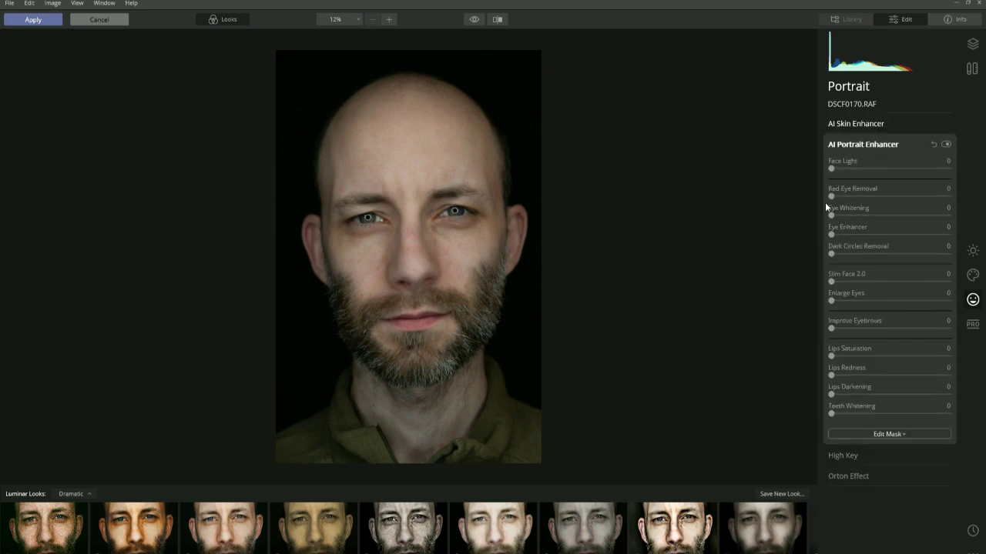
pyautogui.moveTo(831, 168)
pyautogui.mouseDown()
pyautogui.moveTo(899, 172)
pyautogui.moveTo(832, 172)
pyautogui.moveTo(845, 170)
pyautogui.mouseUp()
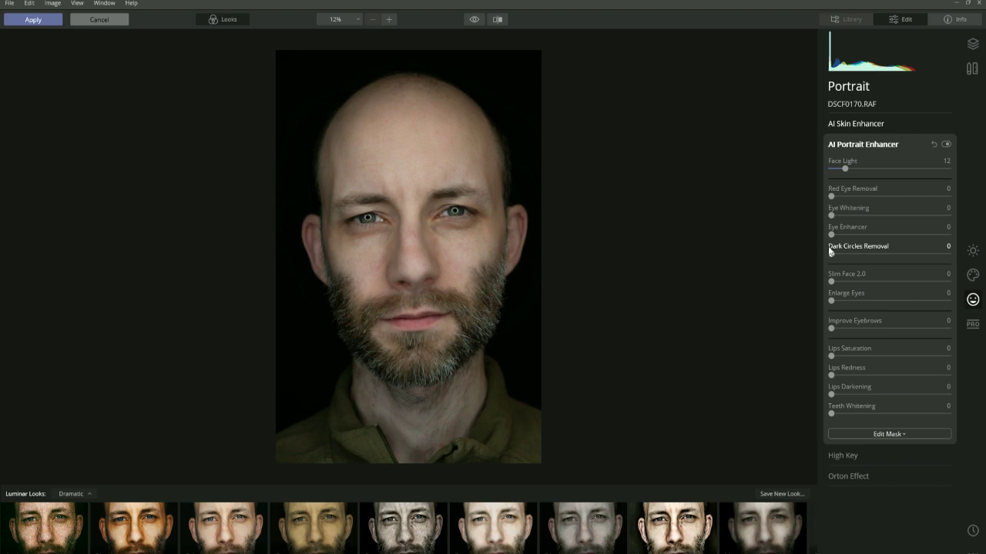
# - Set Dark Circles Removal to 55 and Enlarge Eyes to 57 for the man's face in AI Portrait Enhancer
pyautogui.moveTo(834, 254); pyautogui.dragTo(895, 264)
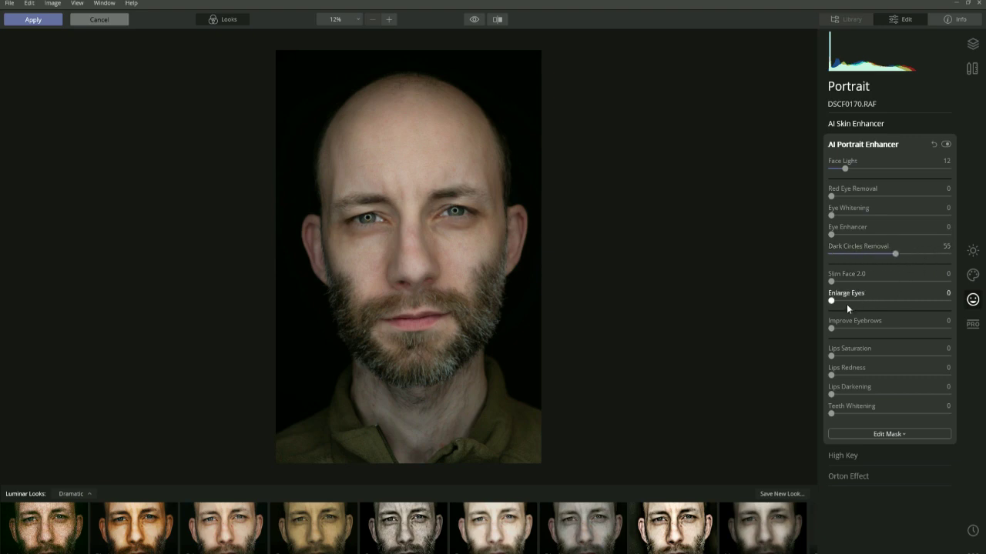
pyautogui.moveTo(833, 300); pyautogui.dragTo(948, 302)
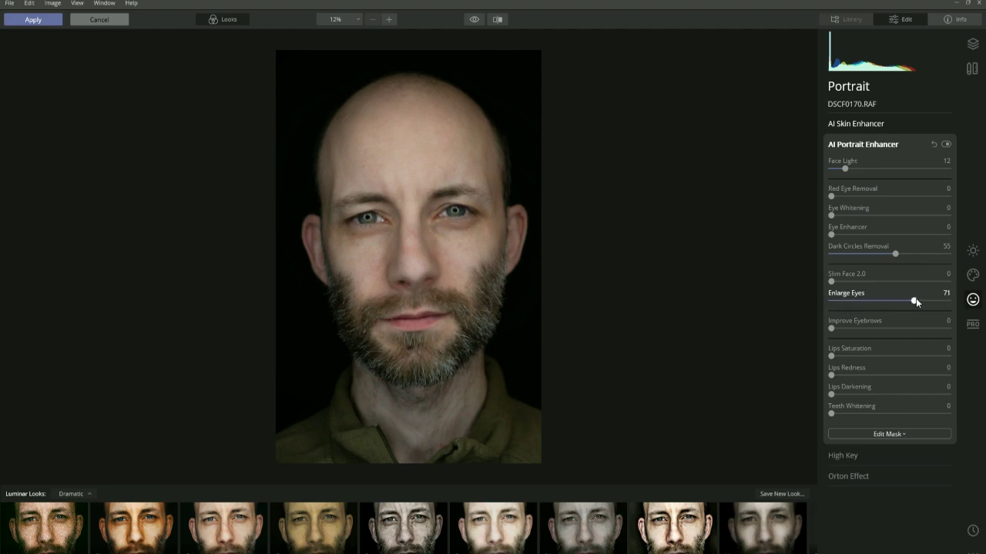
pyautogui.moveTo(914, 303)
pyautogui.mouseDown()
pyautogui.moveTo(865, 303)
pyautogui.moveTo(898, 306)
pyautogui.mouseUp()
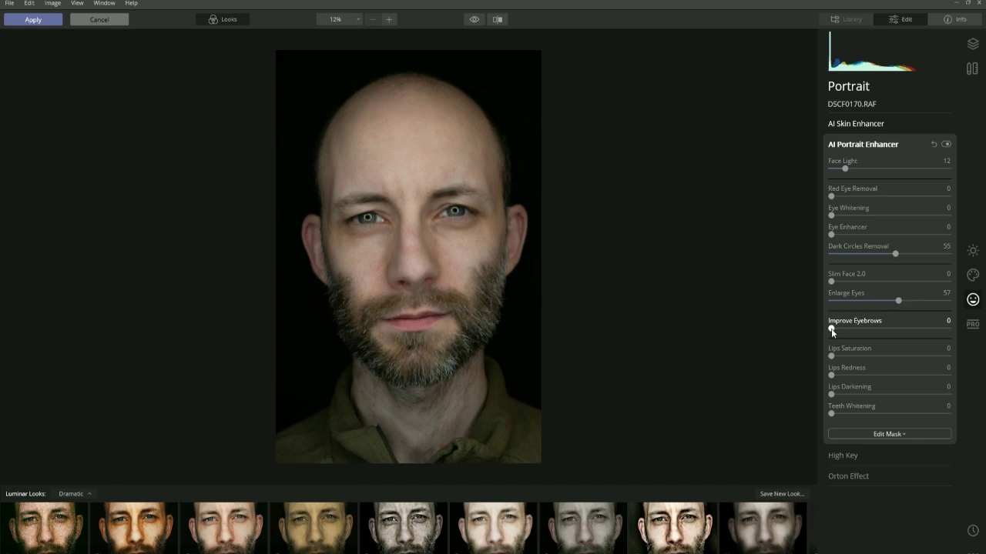
# - Try out Improve Eyebrows, return it to 0, and set Lips Redness to 12 on the man's portrait
pyautogui.moveTo(835, 328); pyautogui.dragTo(806, 335)
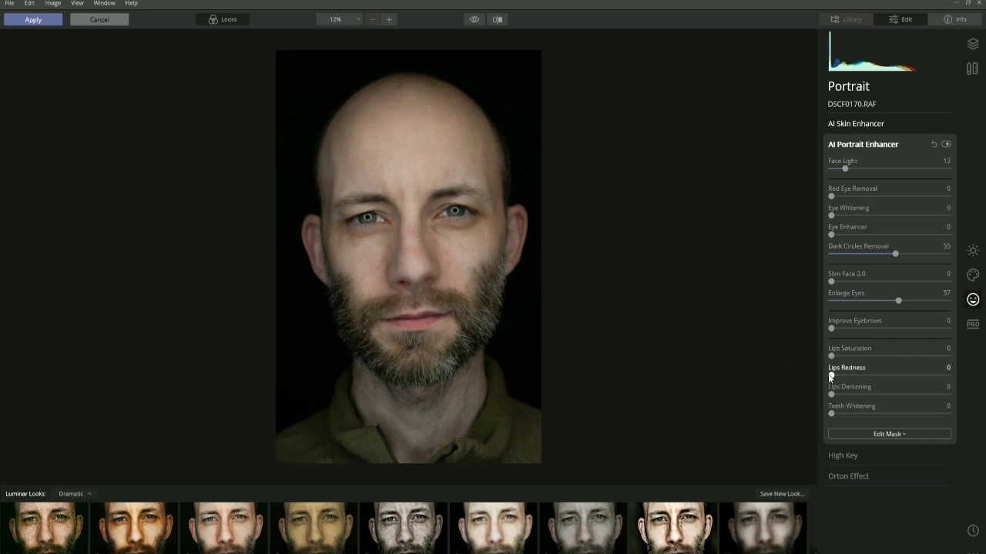
pyautogui.moveTo(831, 377)
pyautogui.mouseDown()
pyautogui.moveTo(903, 381)
pyautogui.moveTo(814, 387)
pyautogui.mouseUp()
pyautogui.moveTo(832, 377); pyautogui.dragTo(862, 379)
pyautogui.moveTo(862, 379); pyautogui.dragTo(844, 391)
# - Compare the bearded man's portrait with the retouching off and on, and apply the edits to the photo
pyautogui.click(474, 20)
pyautogui.click(474, 20)
pyautogui.click(474, 20)
pyautogui.click(474, 20)
pyautogui.click(474, 20)
pyautogui.click(475, 21)
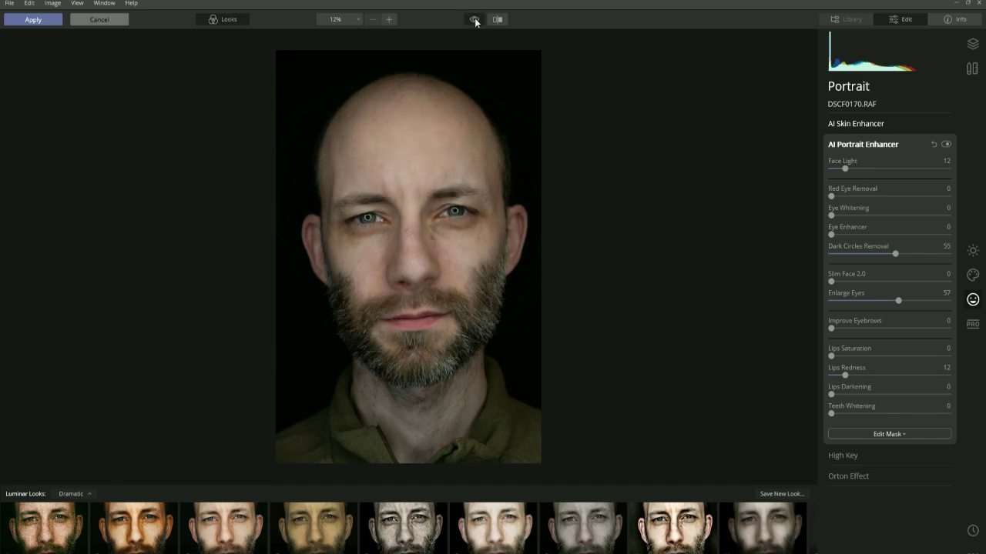
pyautogui.click(475, 21)
pyautogui.click(475, 21)
pyautogui.click(474, 21)
pyautogui.click(474, 20)
pyautogui.click(475, 21)
pyautogui.click(474, 21)
pyautogui.click(475, 21)
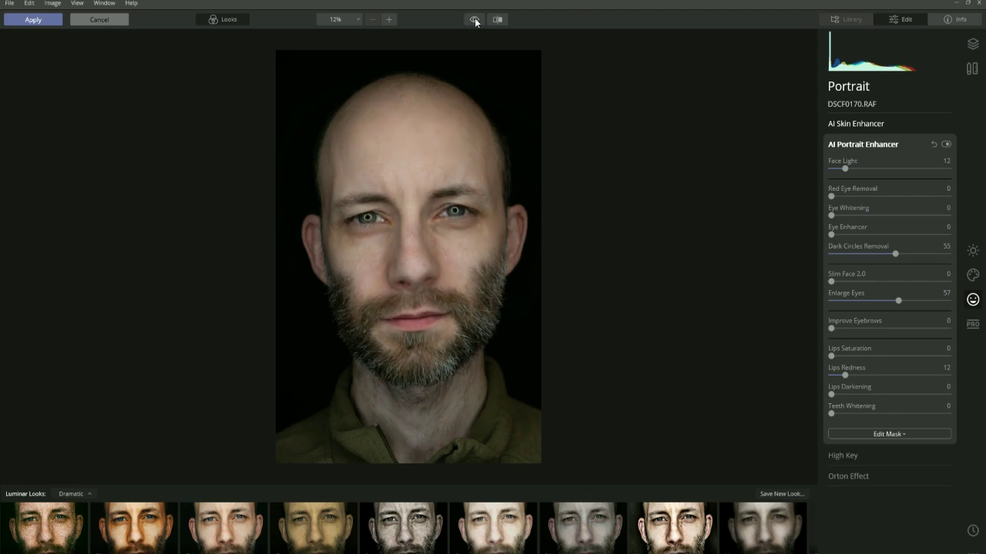
pyautogui.click(38, 21)
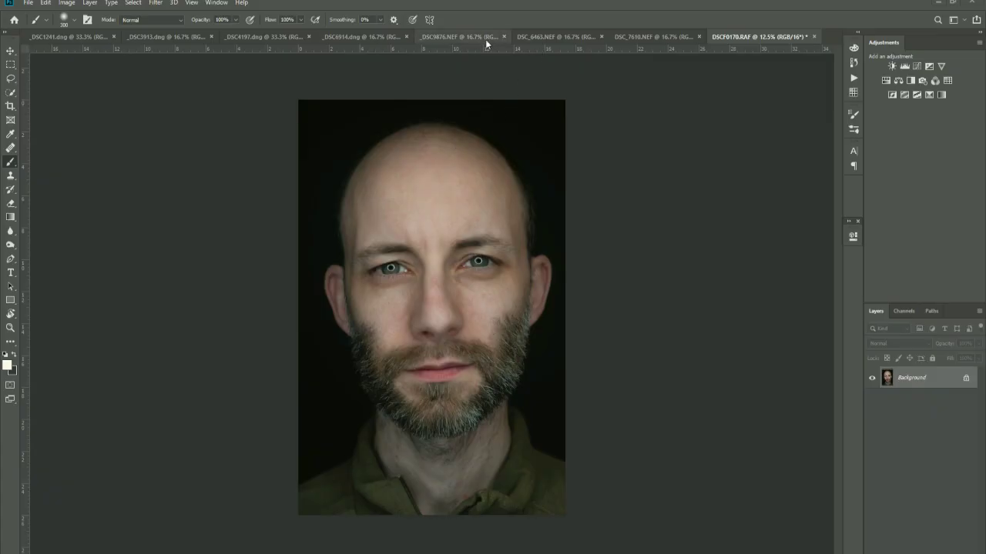
# - Switch to the _DSC9876.NEF photo in Photoshop and open it in the Portrait tools of the Luminar 4 filter
pyautogui.click(485, 39)
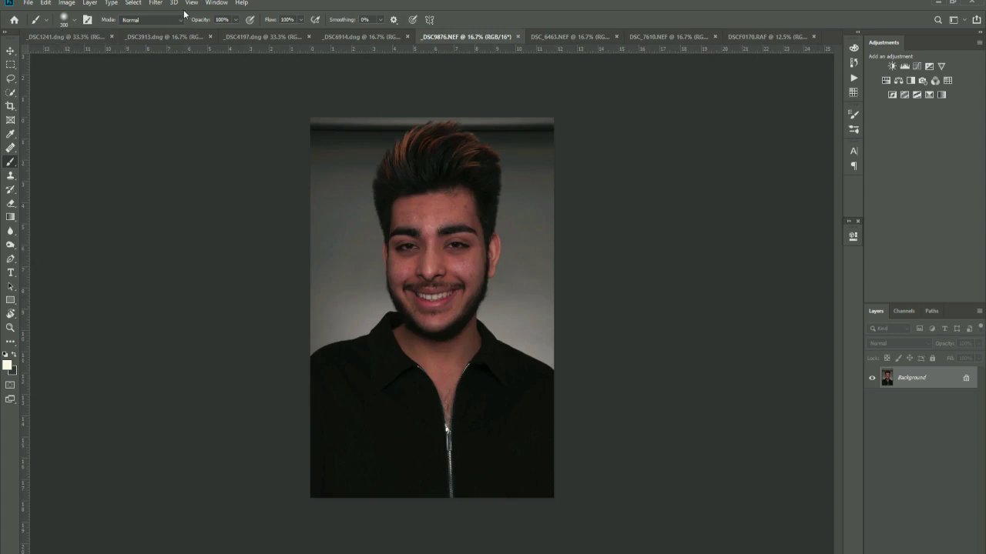
pyautogui.click(155, 3)
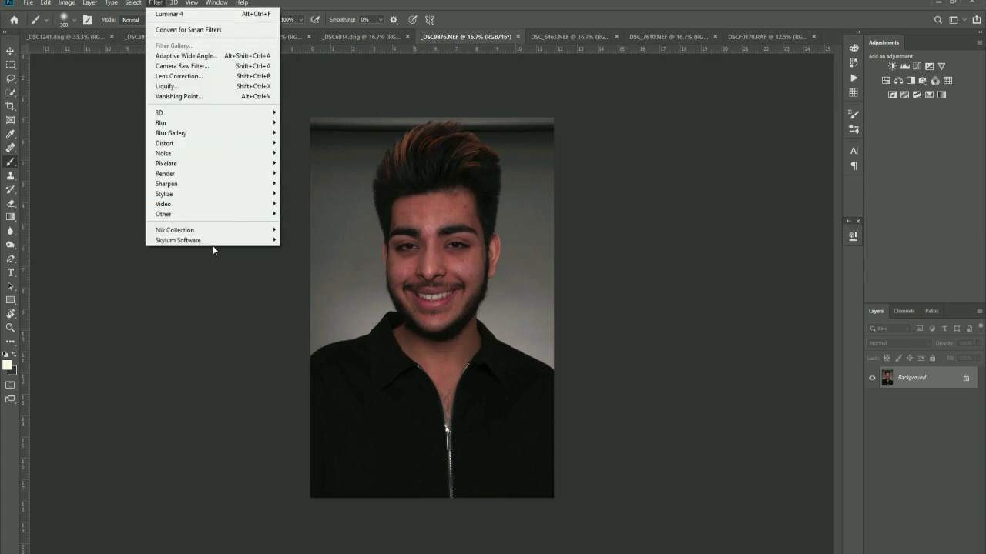
pyautogui.moveTo(214, 241)
pyautogui.click(300, 240)
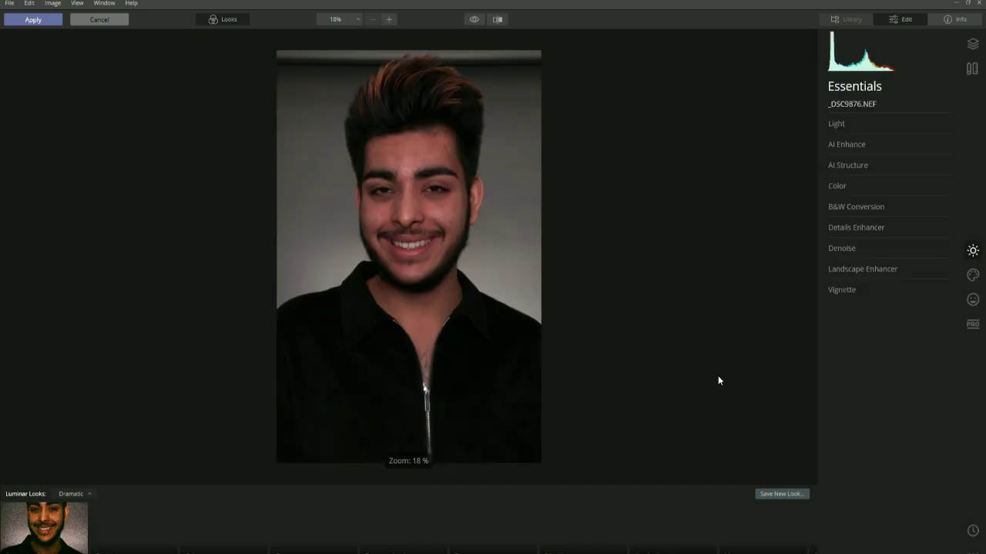
pyautogui.click(973, 300)
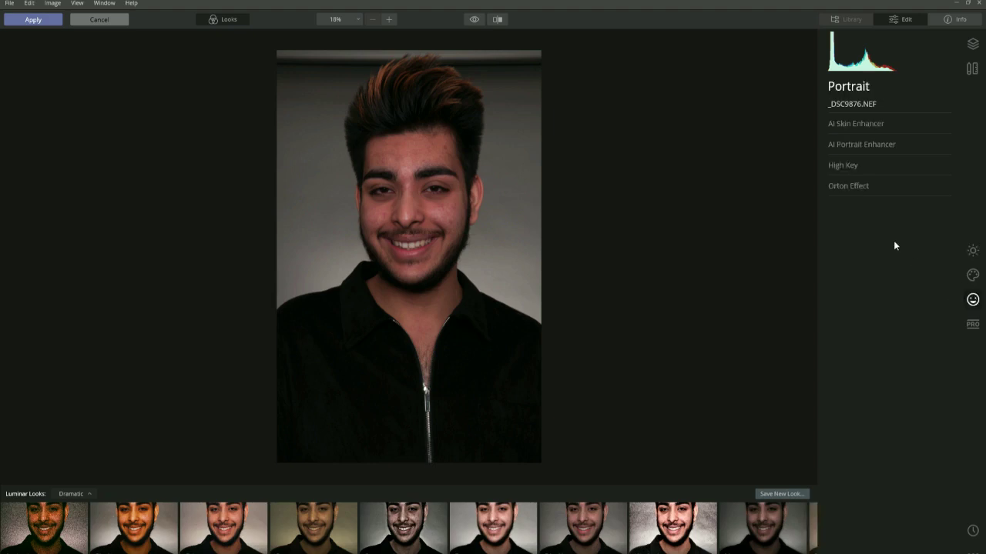
# - Enable AI Skin Defects Removal in AI Skin Enhancer and compare the smiling man's skin with the effect off and on
pyautogui.click(847, 123)
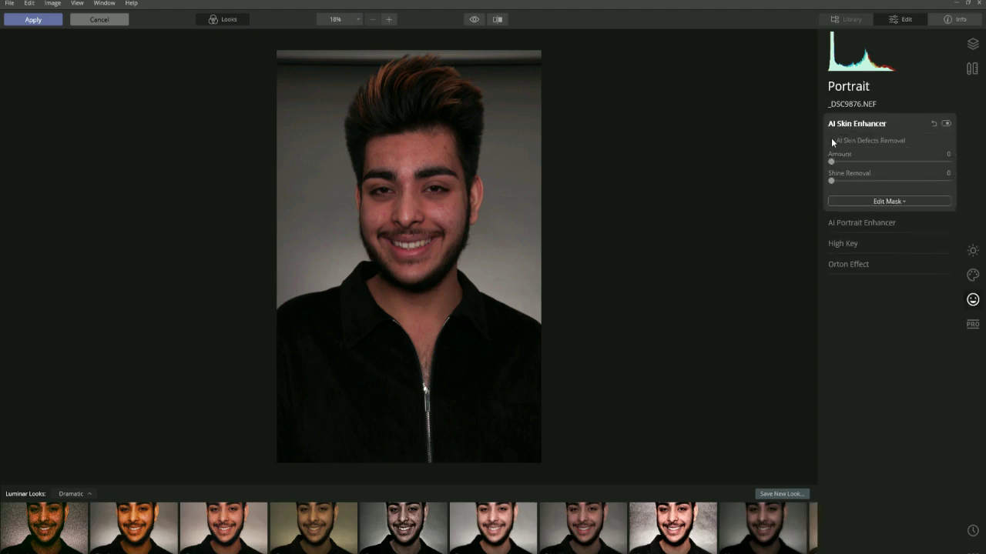
pyautogui.click(831, 140)
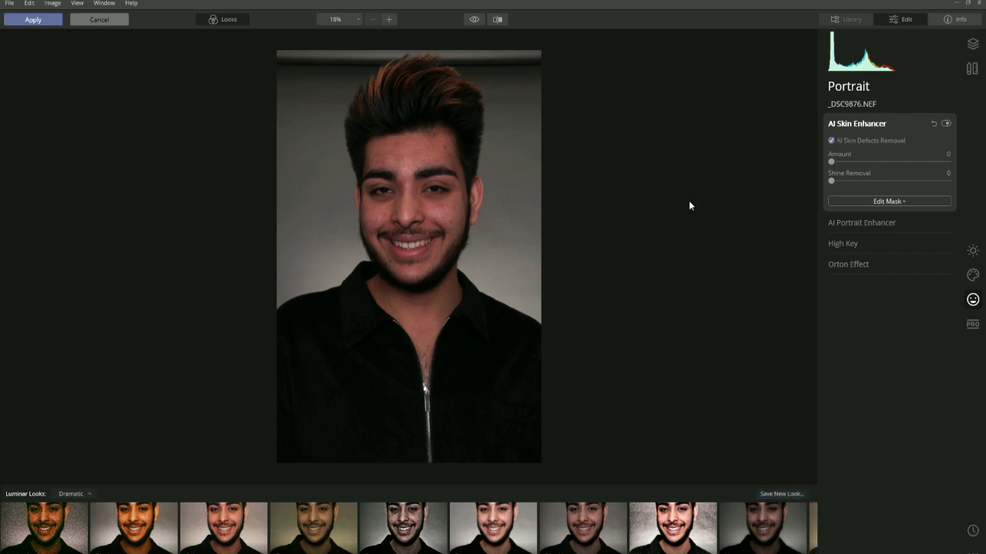
pyautogui.click(473, 21)
pyautogui.click(472, 20)
pyautogui.click(472, 20)
# - Set the AI Skin Enhancer Amount to 70 and adjust Shine Removal to reduce the shine on the smiling man's skin
pyautogui.moveTo(831, 162); pyautogui.dragTo(927, 167)
pyautogui.click(832, 181)
pyautogui.moveTo(834, 182); pyautogui.dragTo(863, 182)
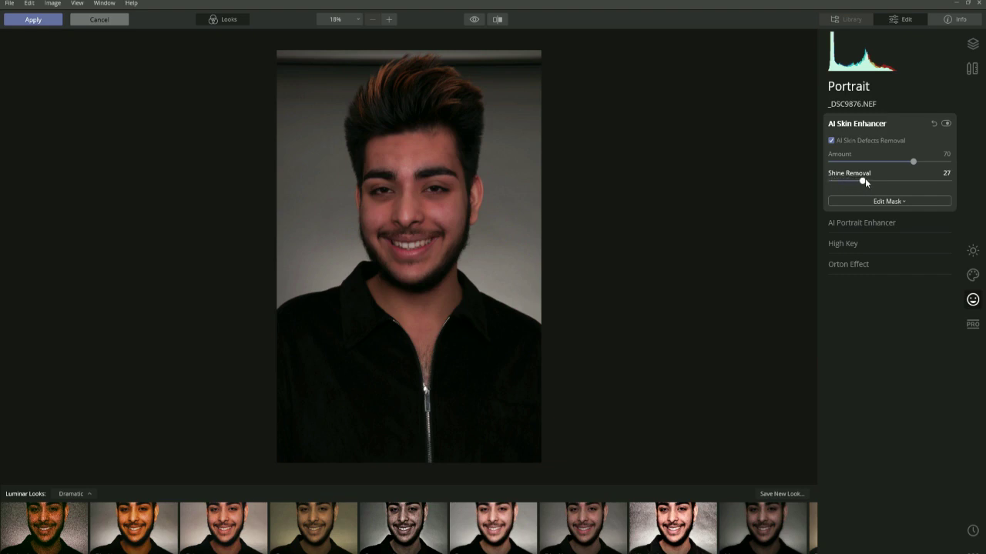
pyautogui.moveTo(865, 179); pyautogui.dragTo(885, 183)
# - Try Face Light at 14 and Enlarge Eyes at 38 in AI Portrait Enhancer, and reset that tool's settings
pyautogui.click(836, 223)
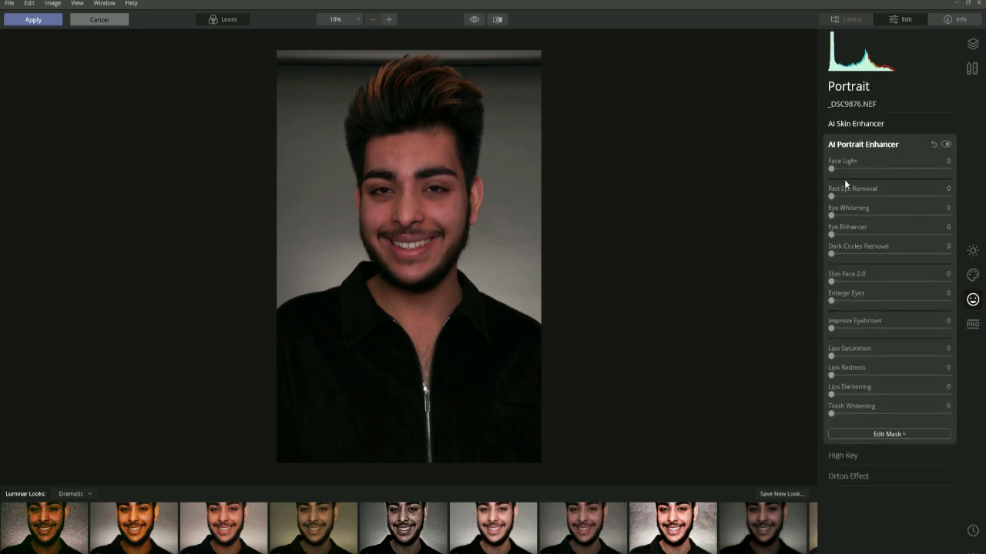
pyautogui.moveTo(848, 171)
pyautogui.mouseDown()
pyautogui.moveTo(858, 171)
pyautogui.moveTo(848, 172)
pyautogui.mouseUp()
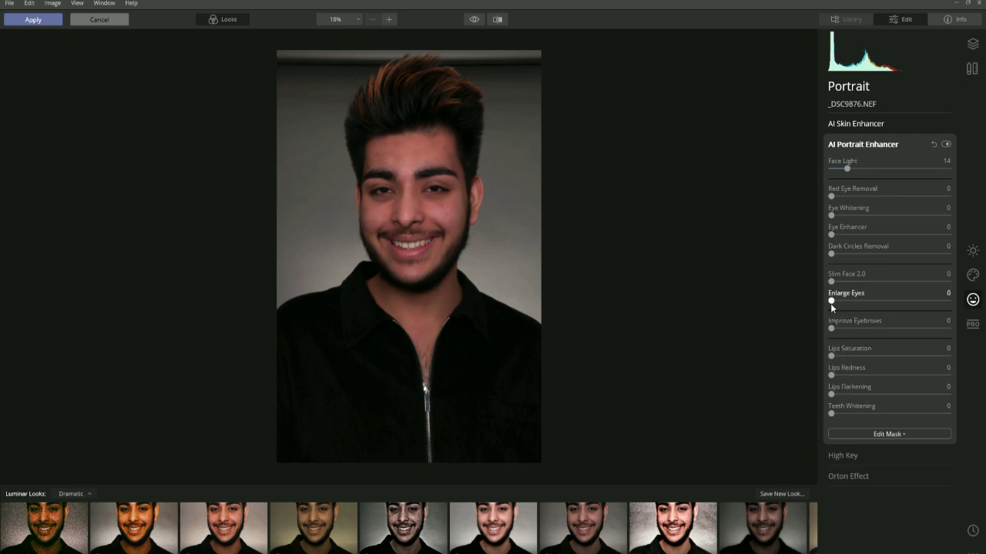
pyautogui.moveTo(852, 303); pyautogui.dragTo(876, 308)
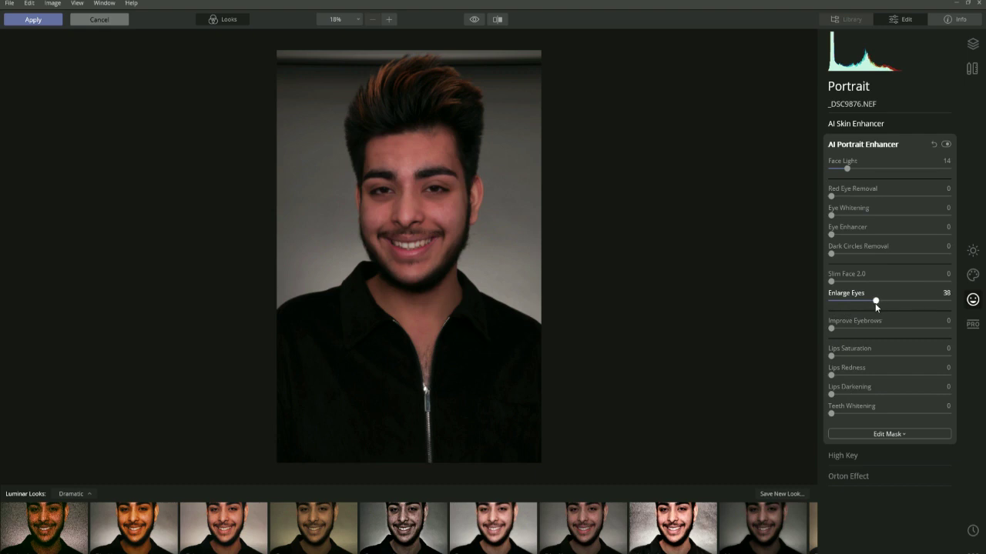
pyautogui.click(933, 144)
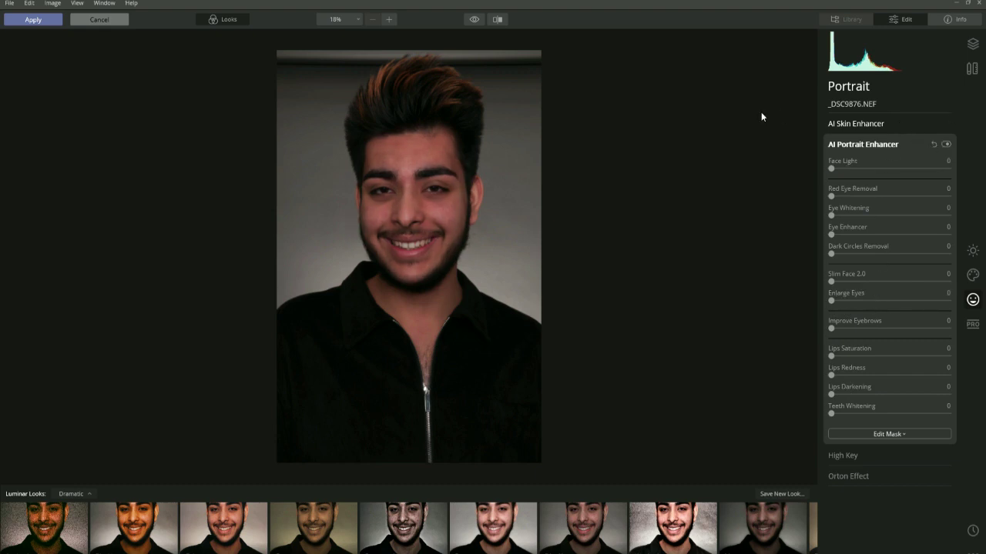
# - Compare the smiling man's portrait with the original using the before-and-after preview
pyautogui.click(473, 20)
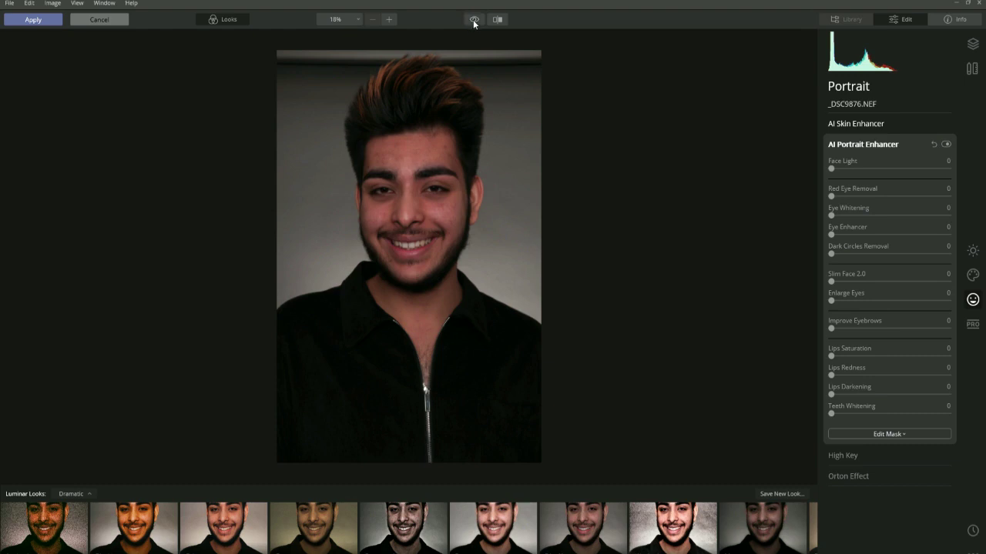